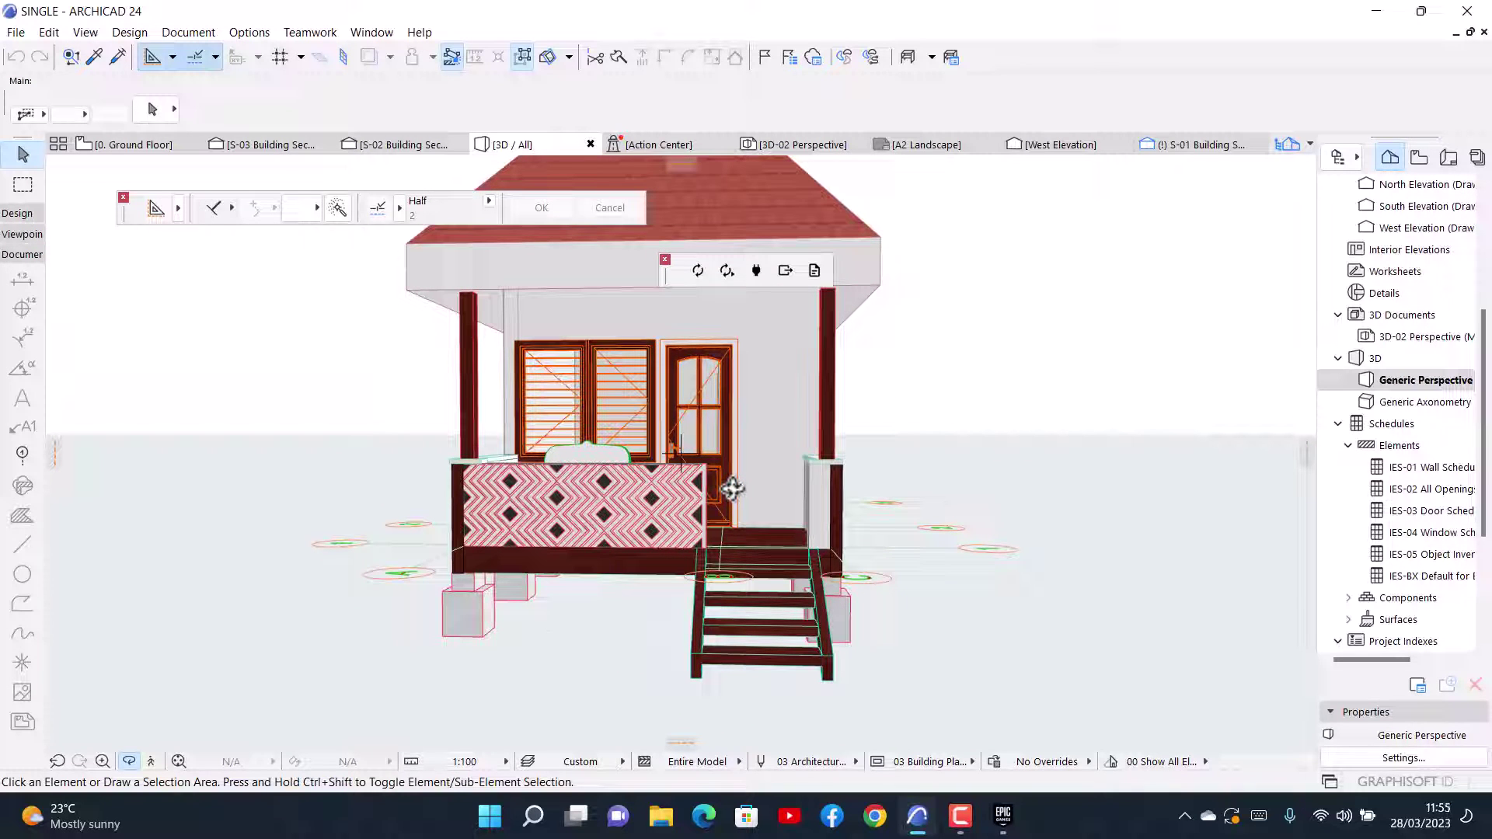
- Examine the front of the house model in the 3D view, from the porch railing and stairs up to the roof
{"action": "scroll", "coordinate": [707, 476], "scroll_direction": "up", "scroll_amount": 4}
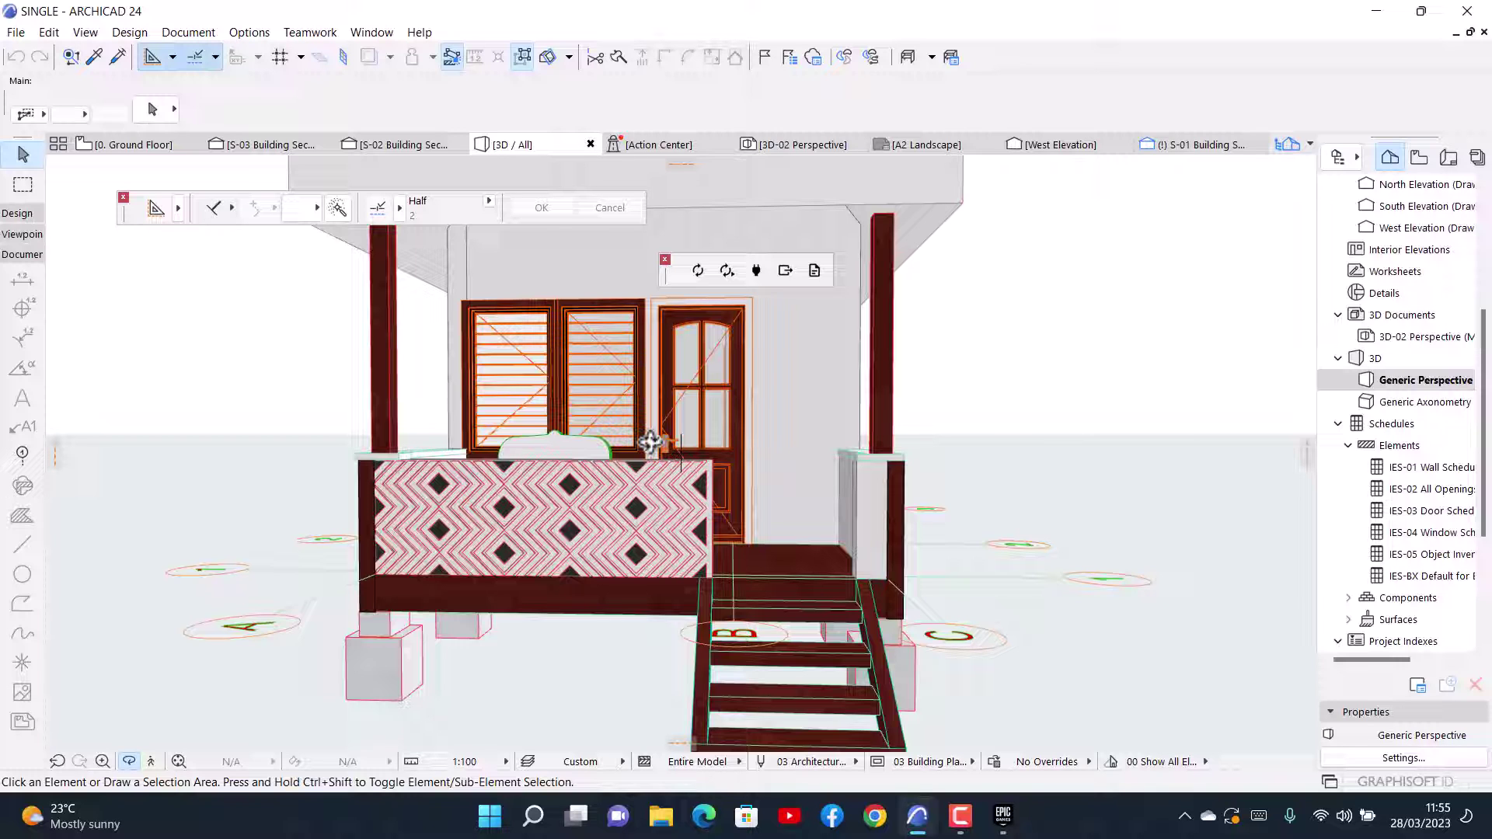
{"action": "scroll", "coordinate": [675, 419], "scroll_direction": "down", "scroll_amount": 2}
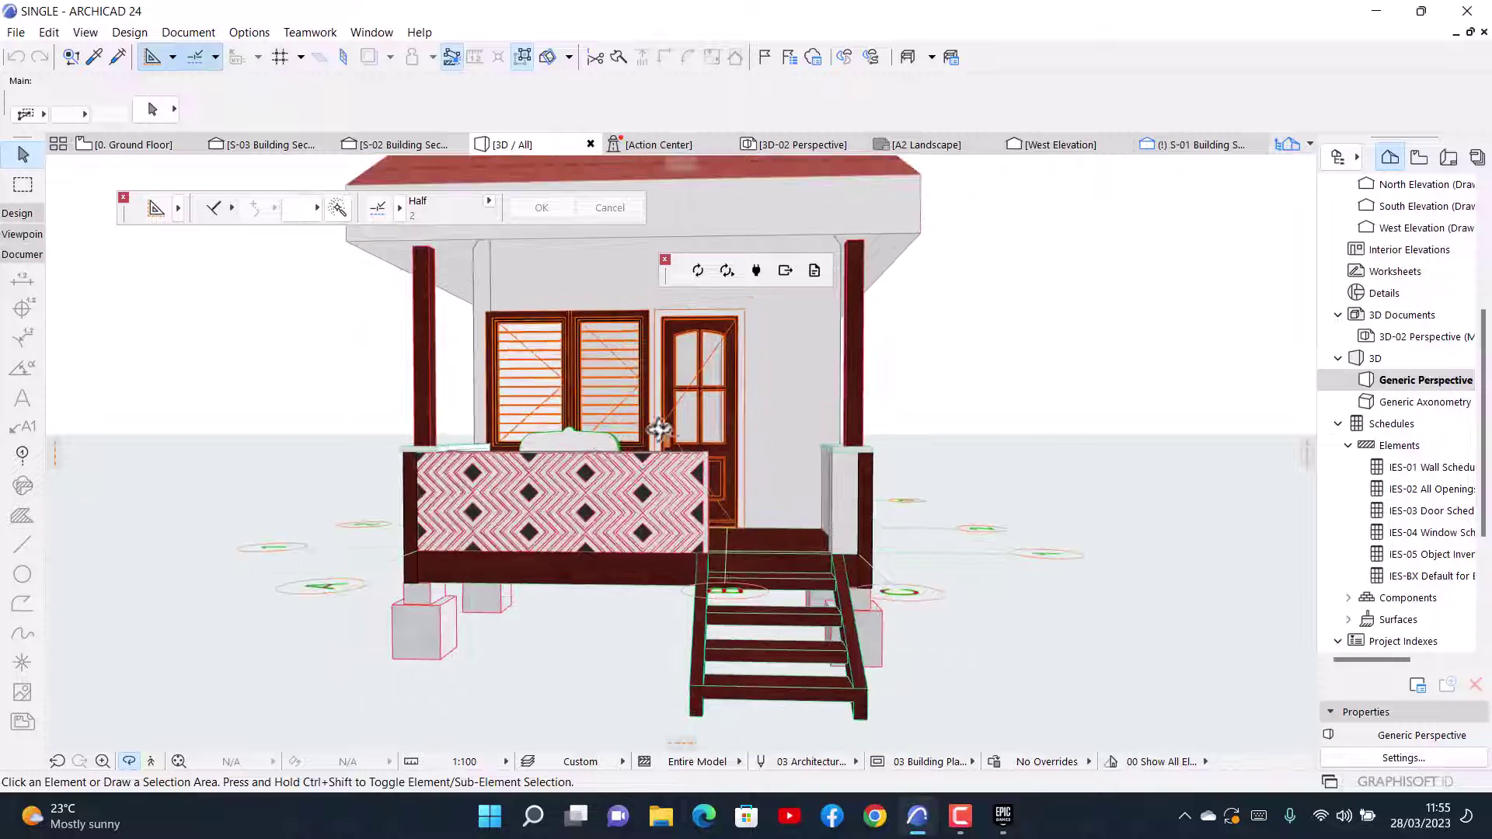
{"action": "scroll", "coordinate": [645, 541], "scroll_direction": "up", "scroll_amount": 1}
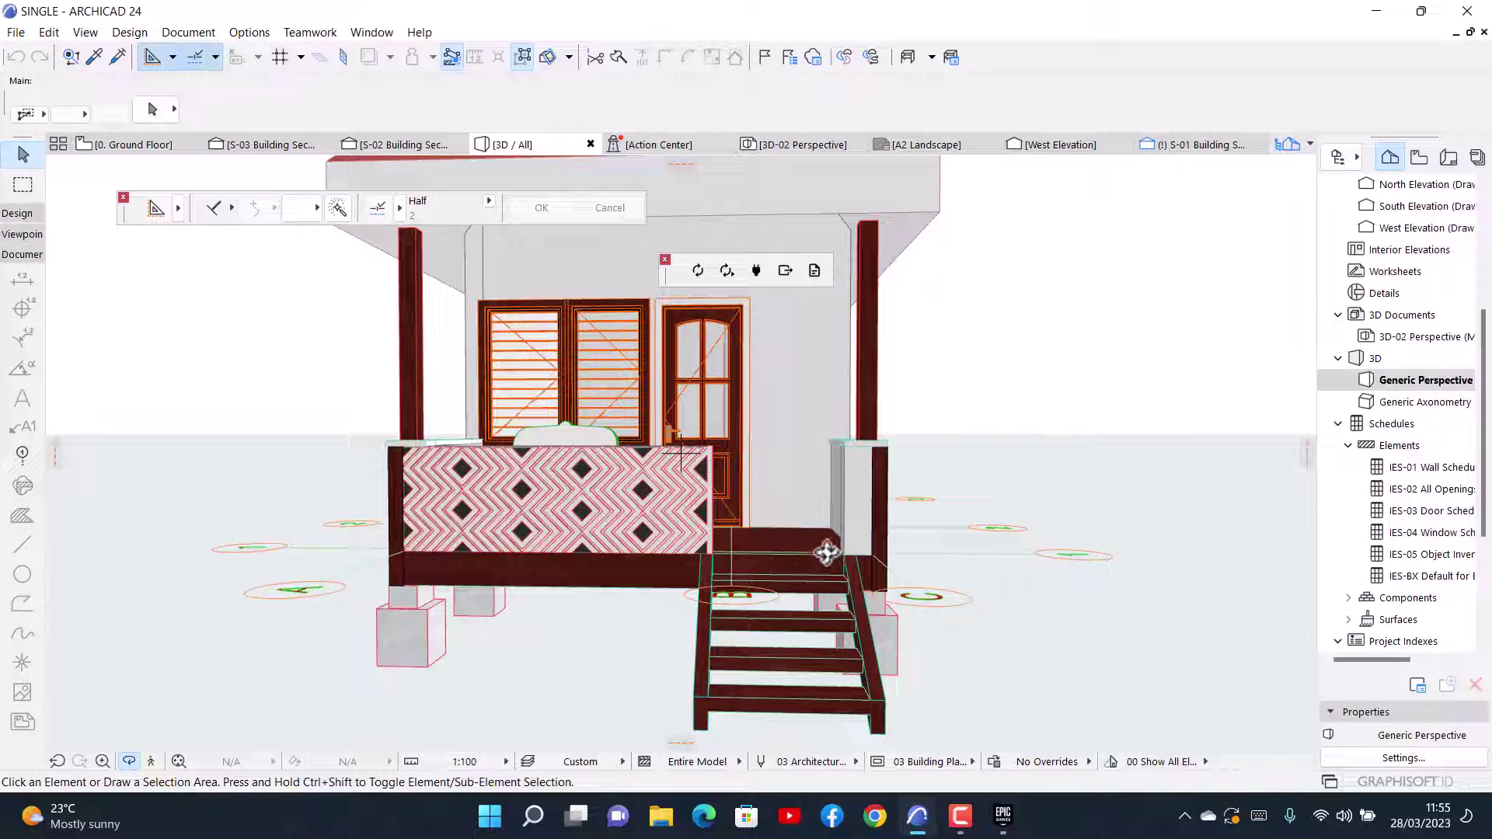
{"action": "scroll", "coordinate": [763, 441], "scroll_direction": "up", "scroll_amount": 2}
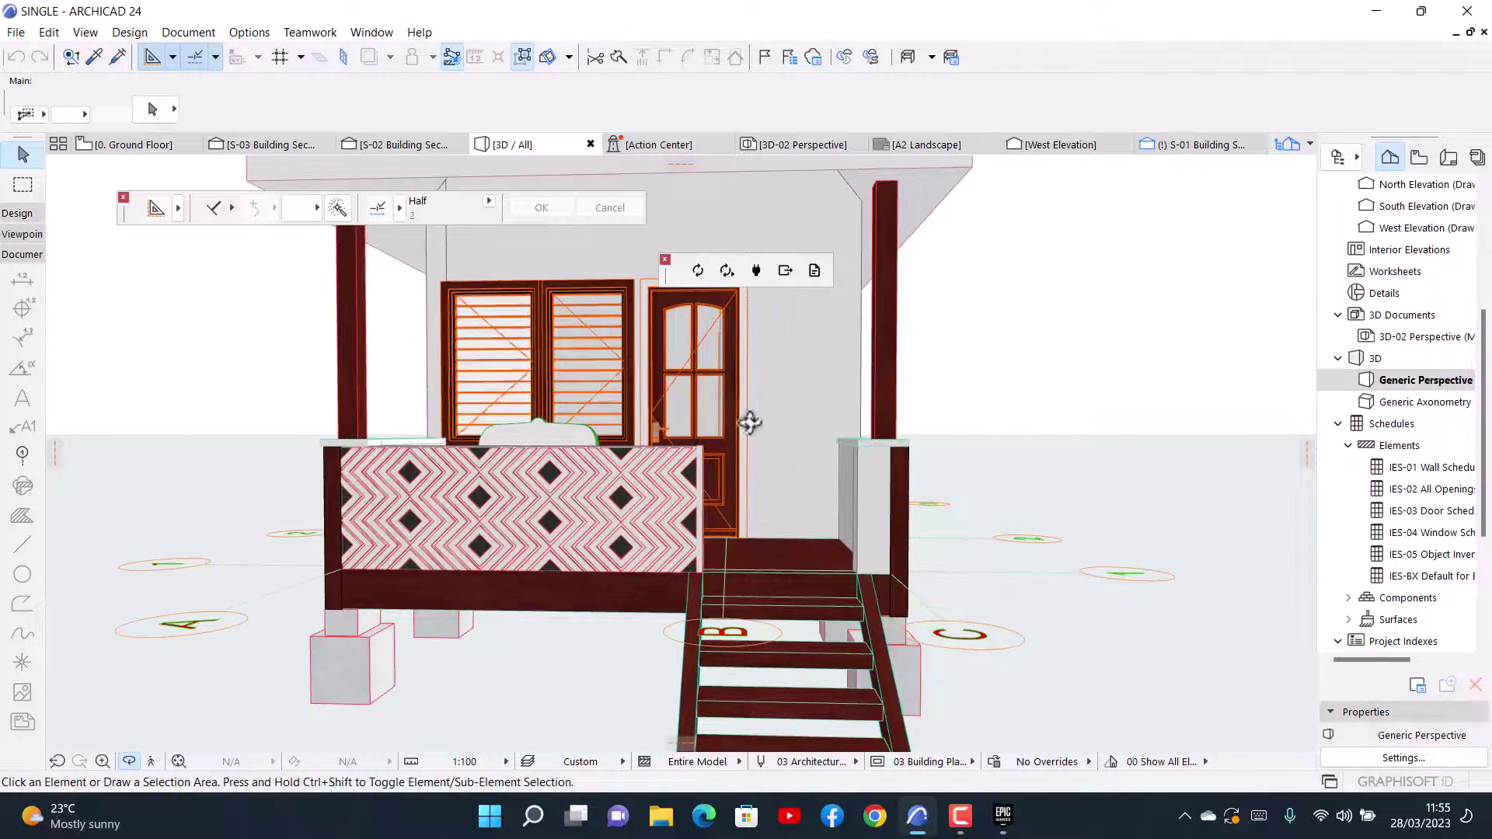
{"action": "scroll", "coordinate": [701, 400], "scroll_direction": "down", "scroll_amount": 3}
{"action": "scroll", "coordinate": [703, 400], "scroll_direction": "up", "scroll_amount": 1}
{"action": "middle_click_drag", "start_coordinate": [727, 402], "coordinate": [762, 417]}
{"action": "scroll", "coordinate": [672, 374], "scroll_direction": "up", "scroll_amount": 3}
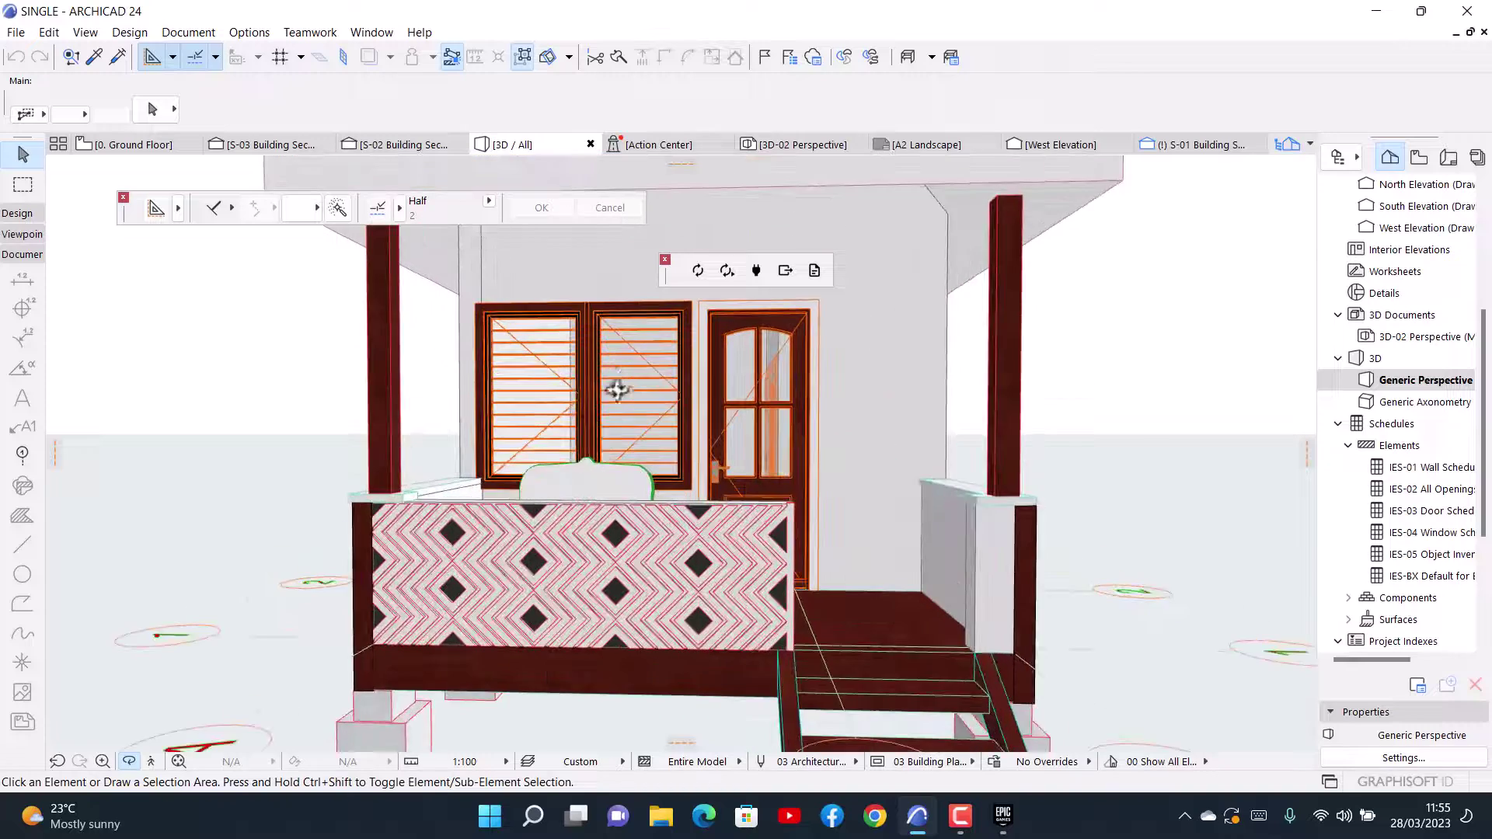
{"action": "scroll", "coordinate": [738, 455], "scroll_direction": "down", "scroll_amount": 3}
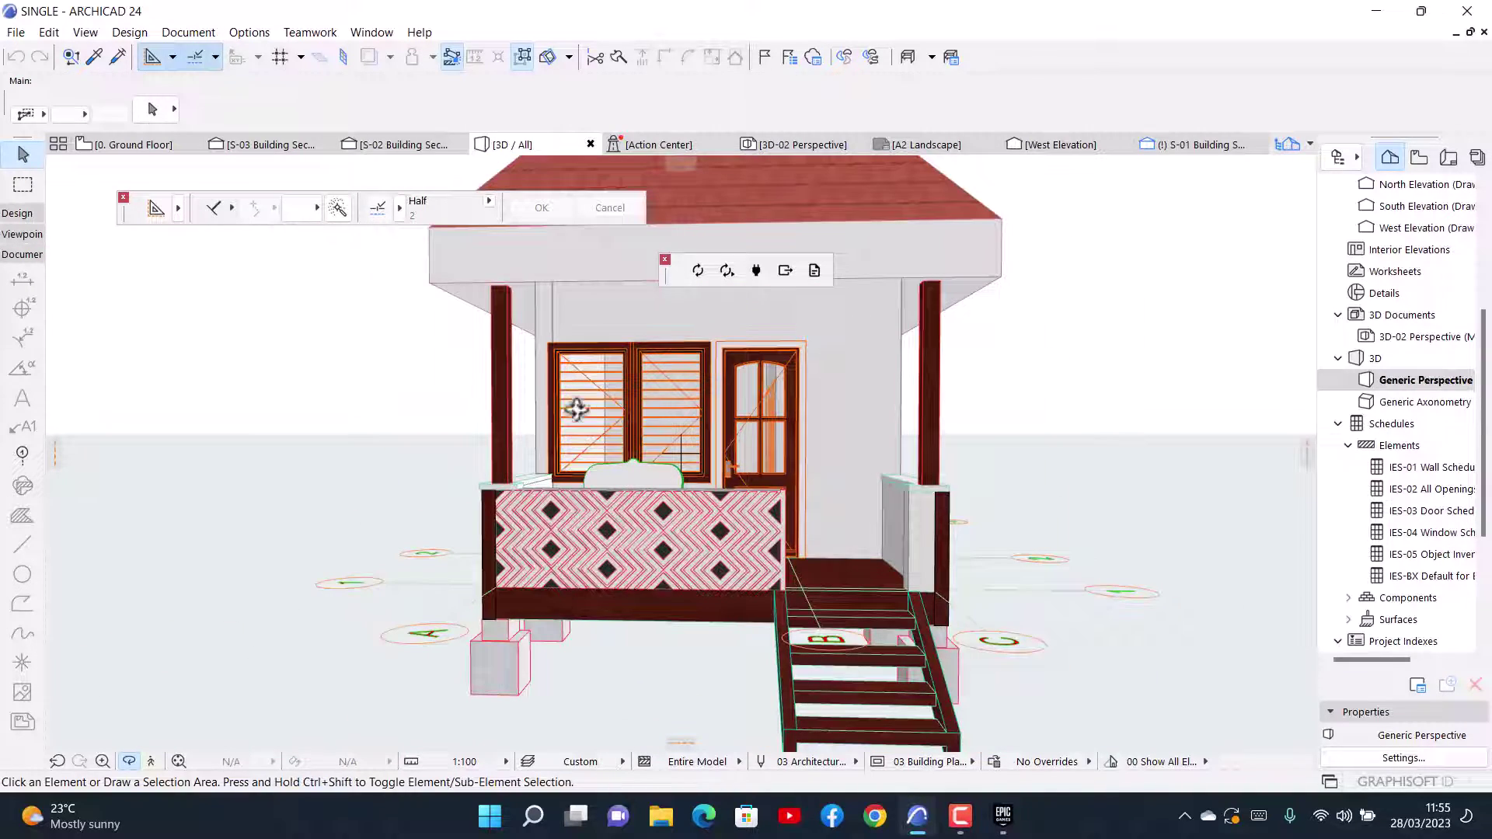
{"action": "scroll", "coordinate": [731, 464], "scroll_direction": "down", "scroll_amount": 3}
{"action": "middle_click_drag", "start_coordinate": [761, 425], "coordinate": [499, 225], "text": "shift"}
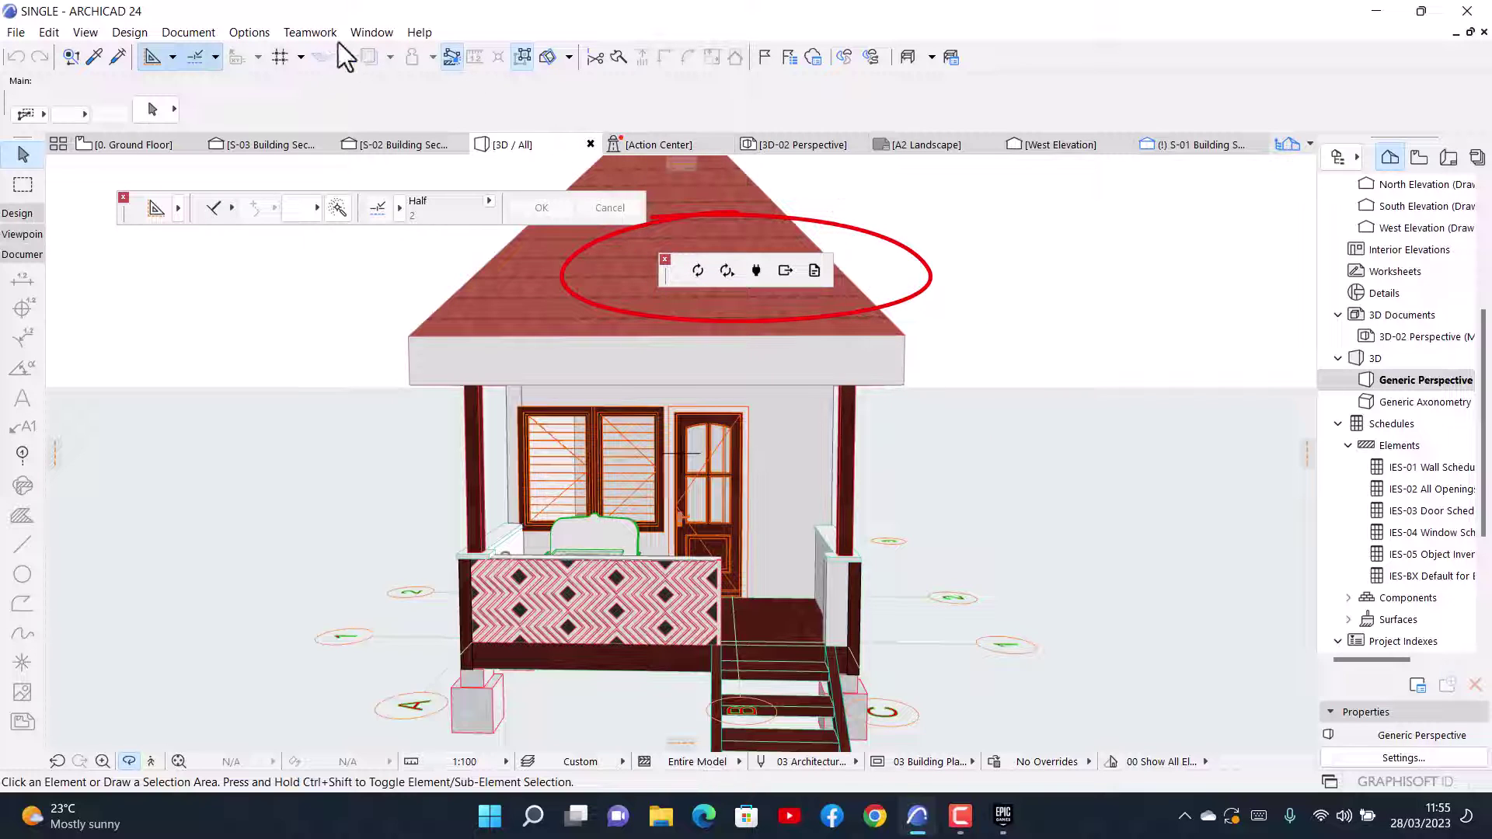
- Hide the Datasmith palette
{"action": "left_click", "coordinate": [373, 34]}
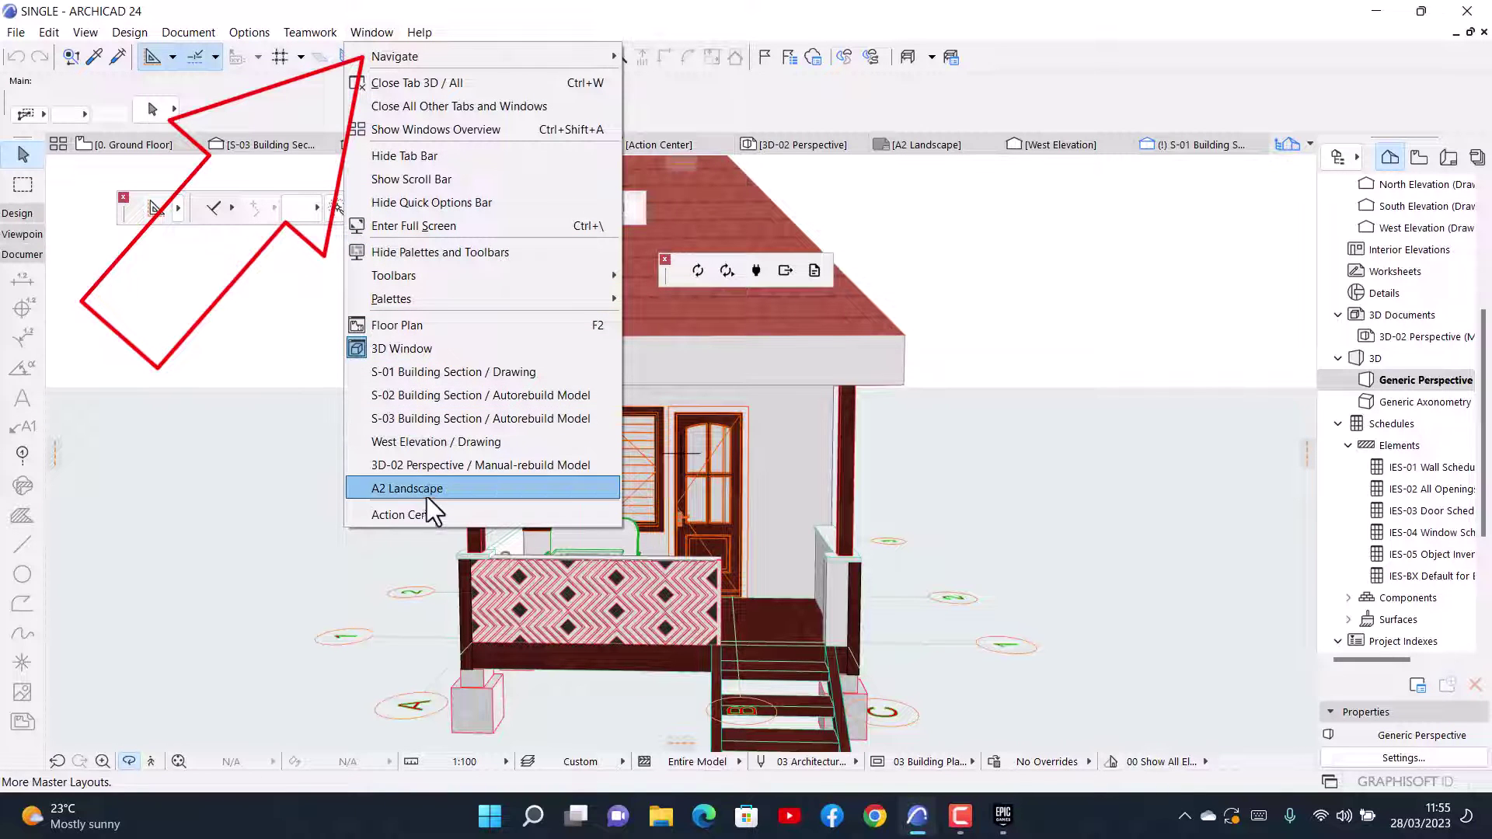
{"action": "mouse_move", "coordinate": [428, 303]}
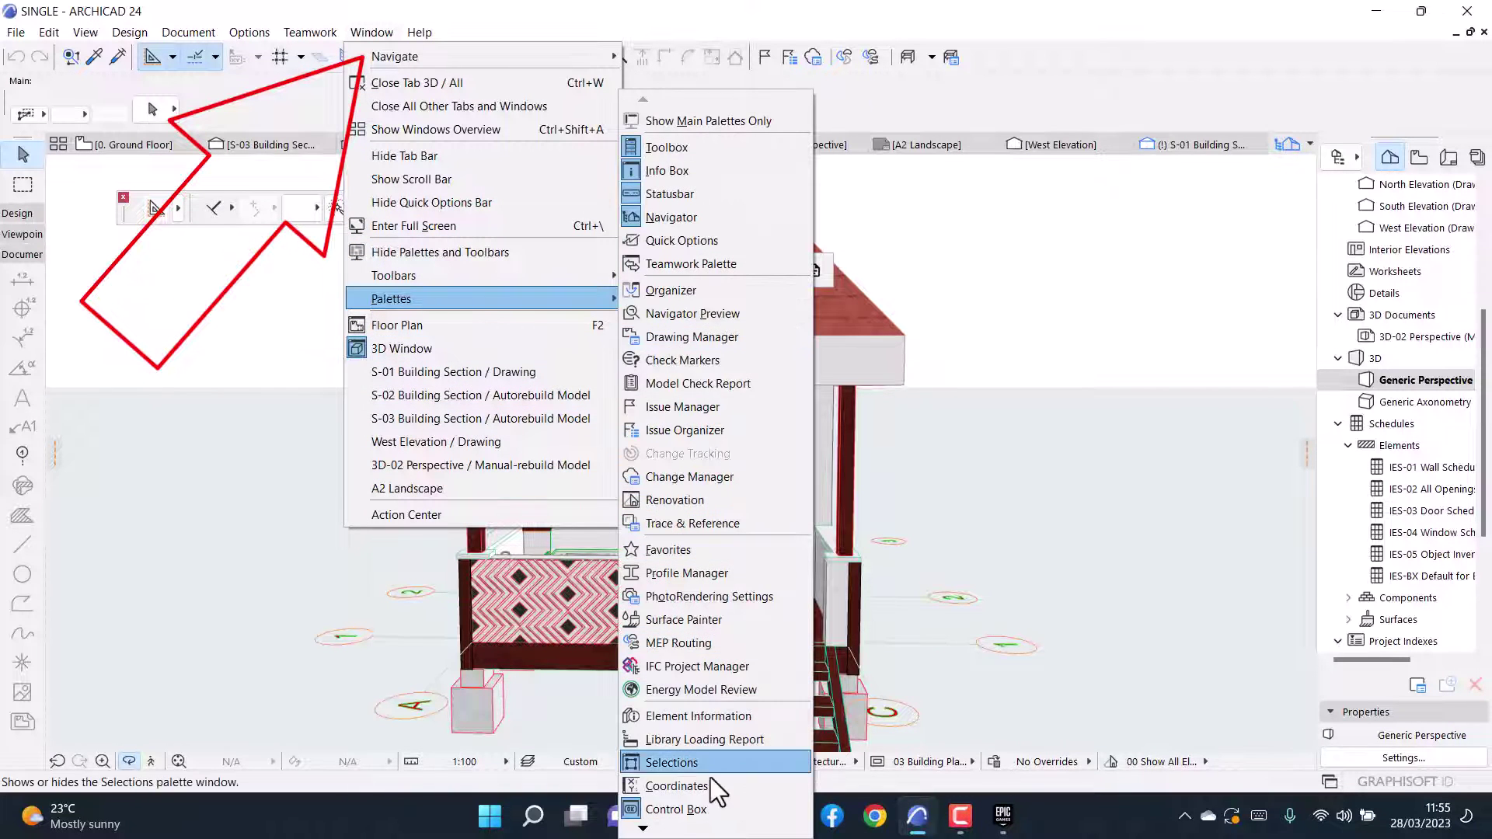
{"action": "mouse_move", "coordinate": [643, 829]}
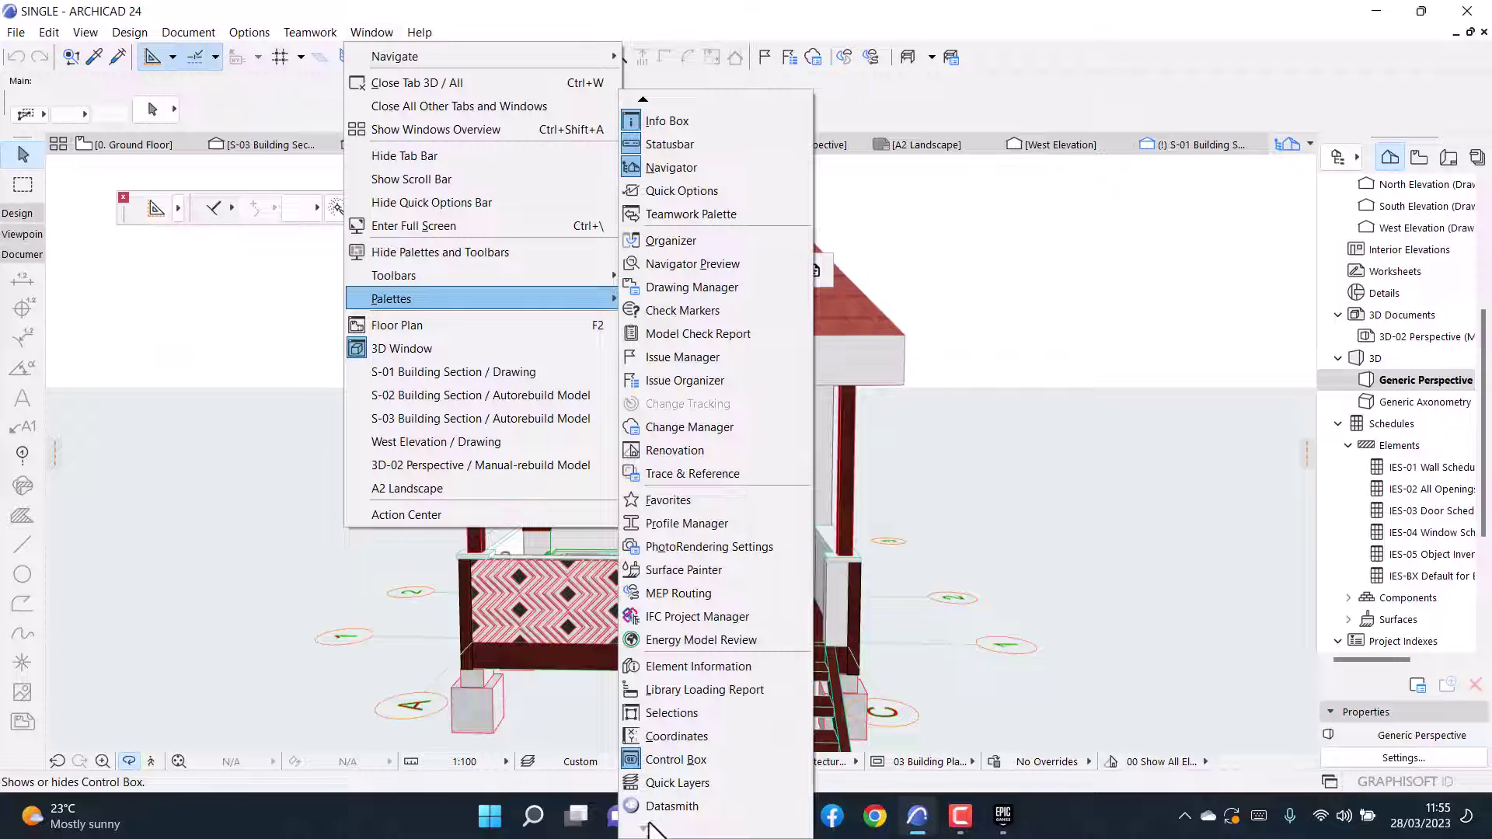
{"action": "left_click", "coordinate": [663, 808]}
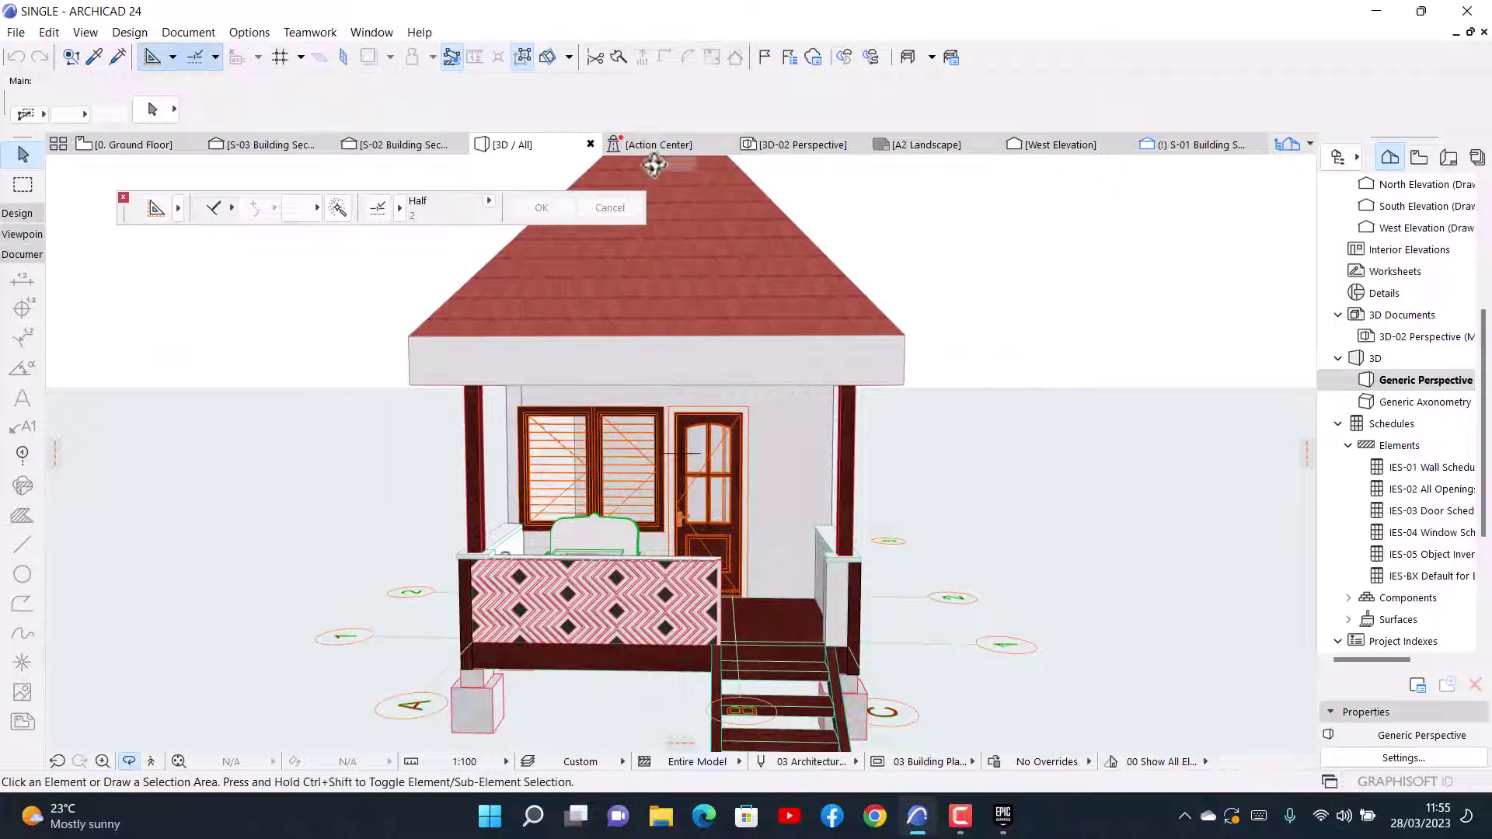
- Show the Datasmith palette in the 3D window
{"action": "left_click", "coordinate": [374, 34]}
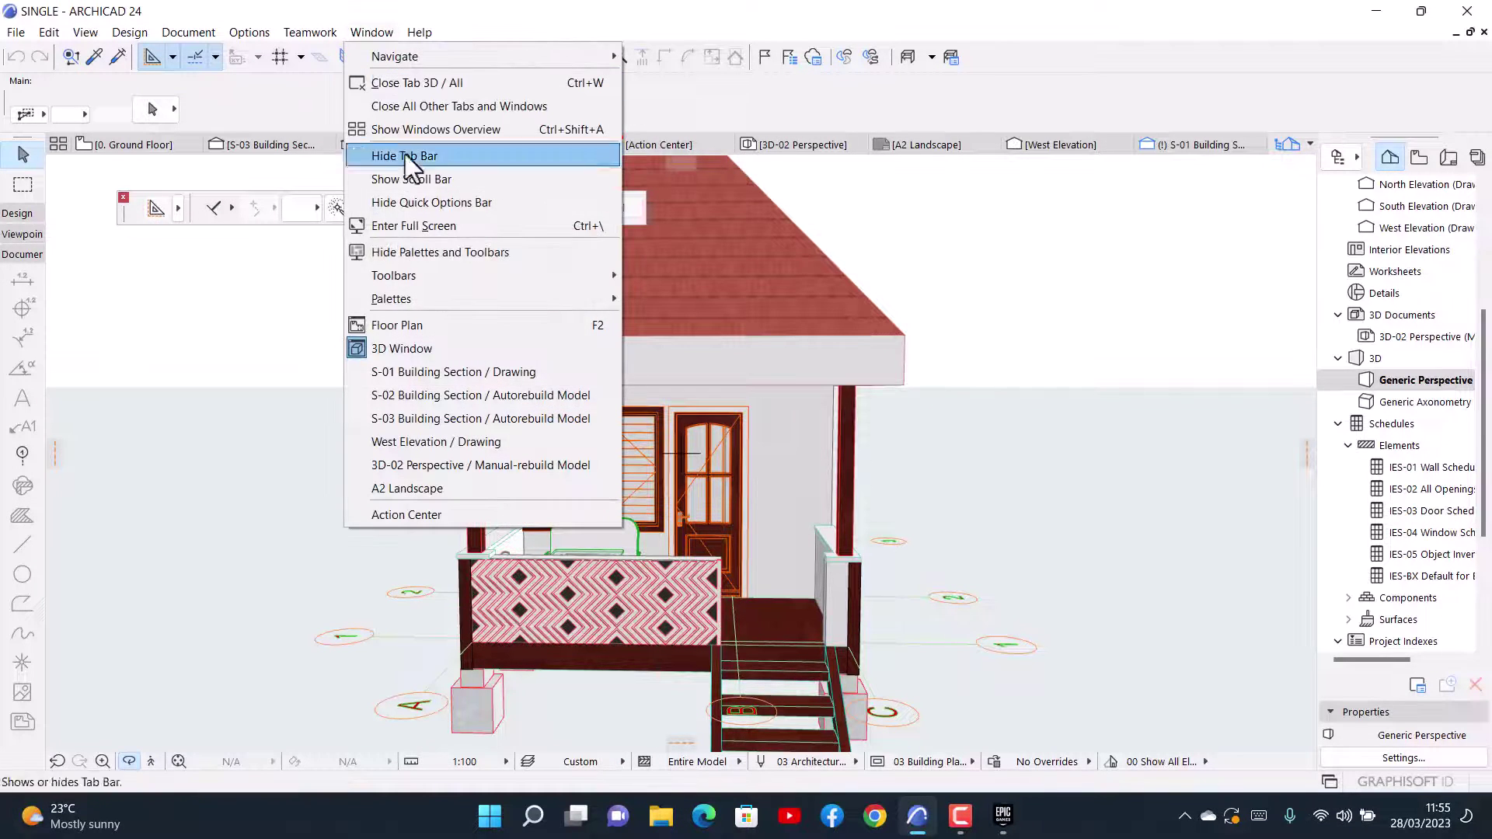
{"action": "mouse_move", "coordinate": [421, 301]}
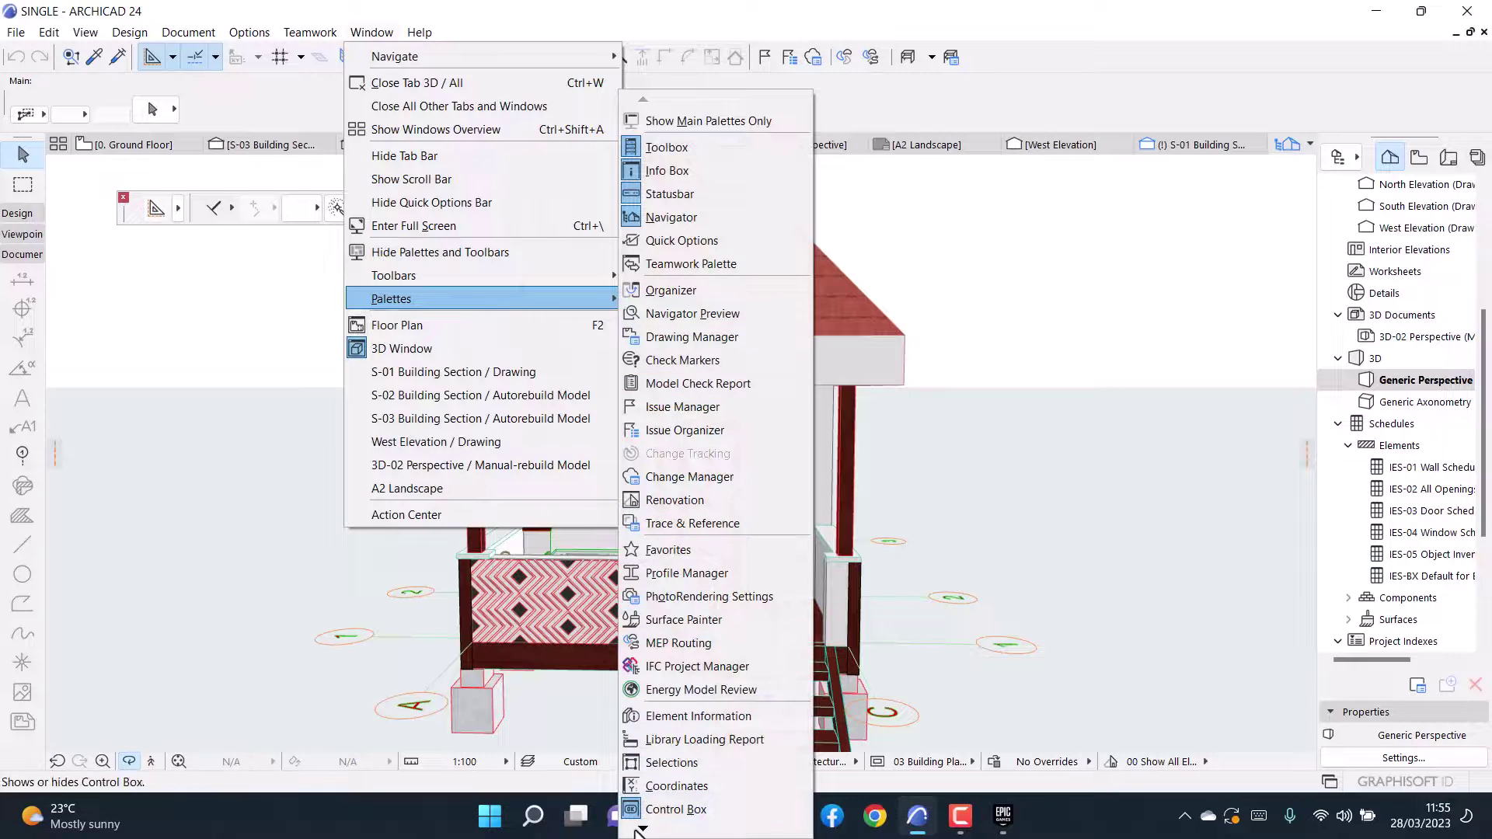
{"action": "mouse_move", "coordinate": [639, 830]}
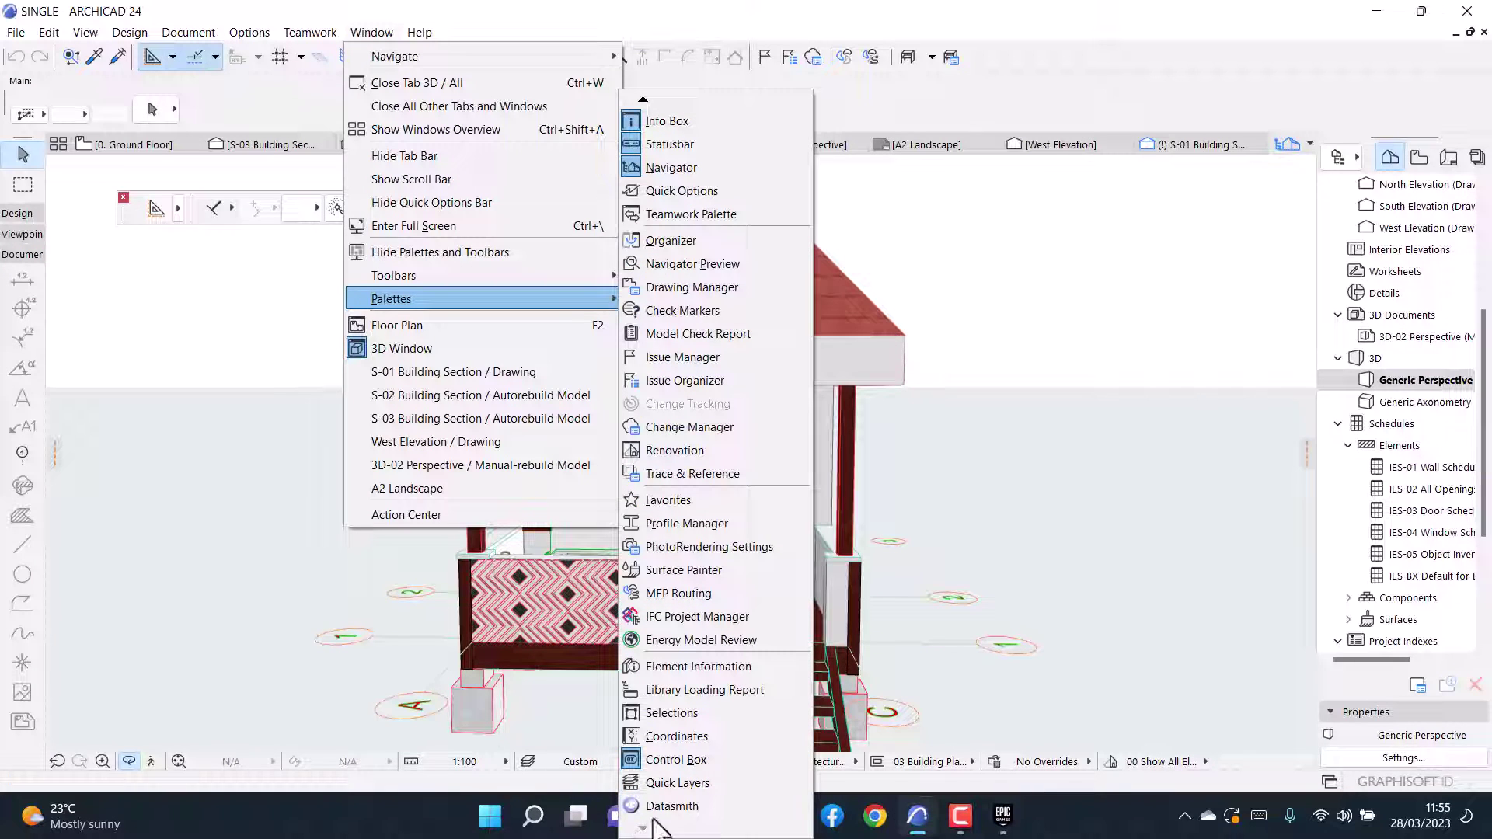
{"action": "left_click", "coordinate": [660, 807]}
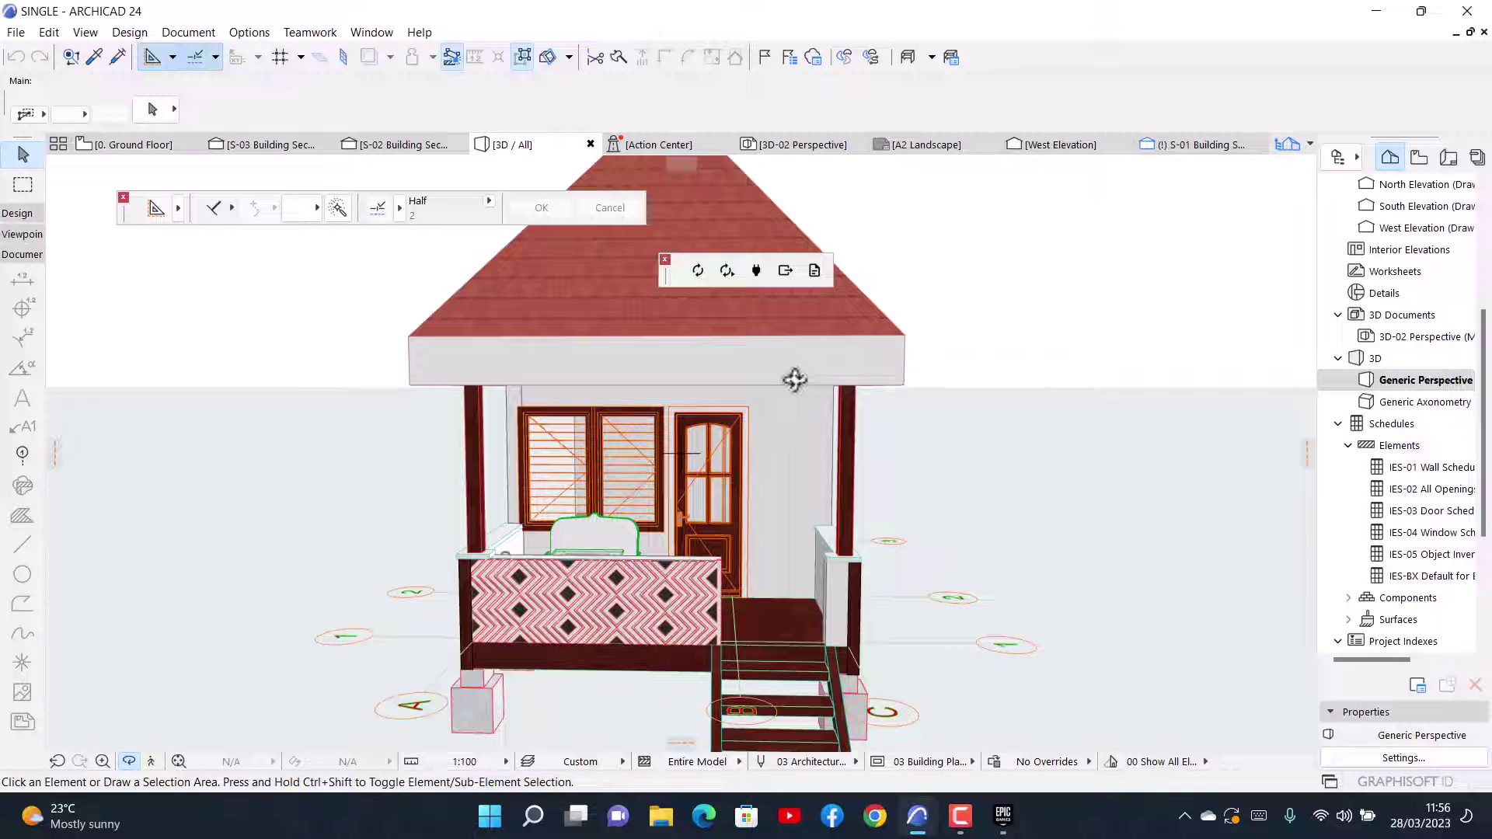
- Switch to the Epic Games Launcher, launch Twinmotion EDU 2023.1 Preview 2 and dismiss its Home template window without choosing a template
{"action": "left_click", "coordinate": [1003, 816]}
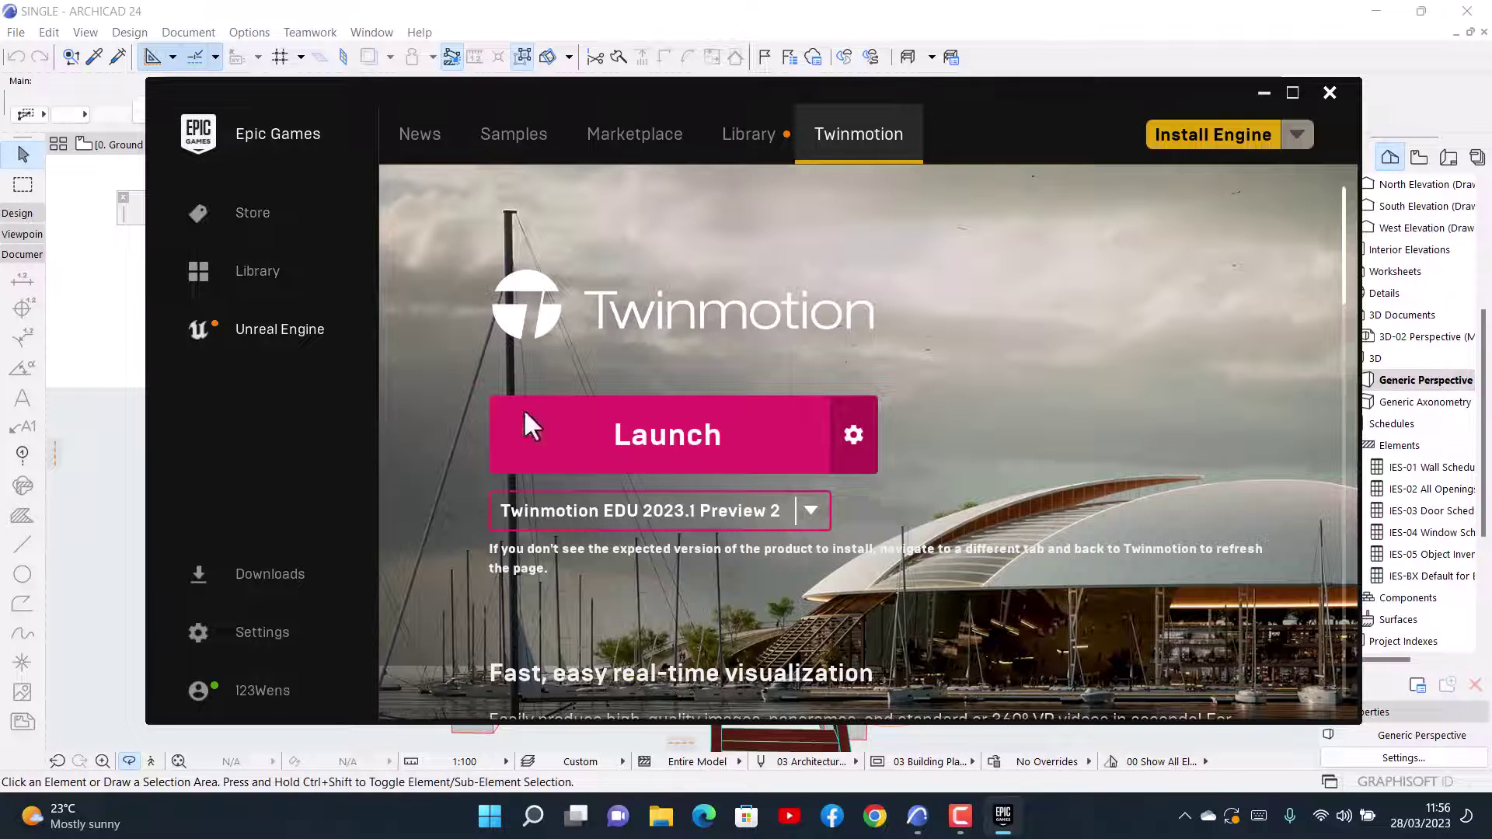
{"action": "left_click", "coordinate": [654, 439]}
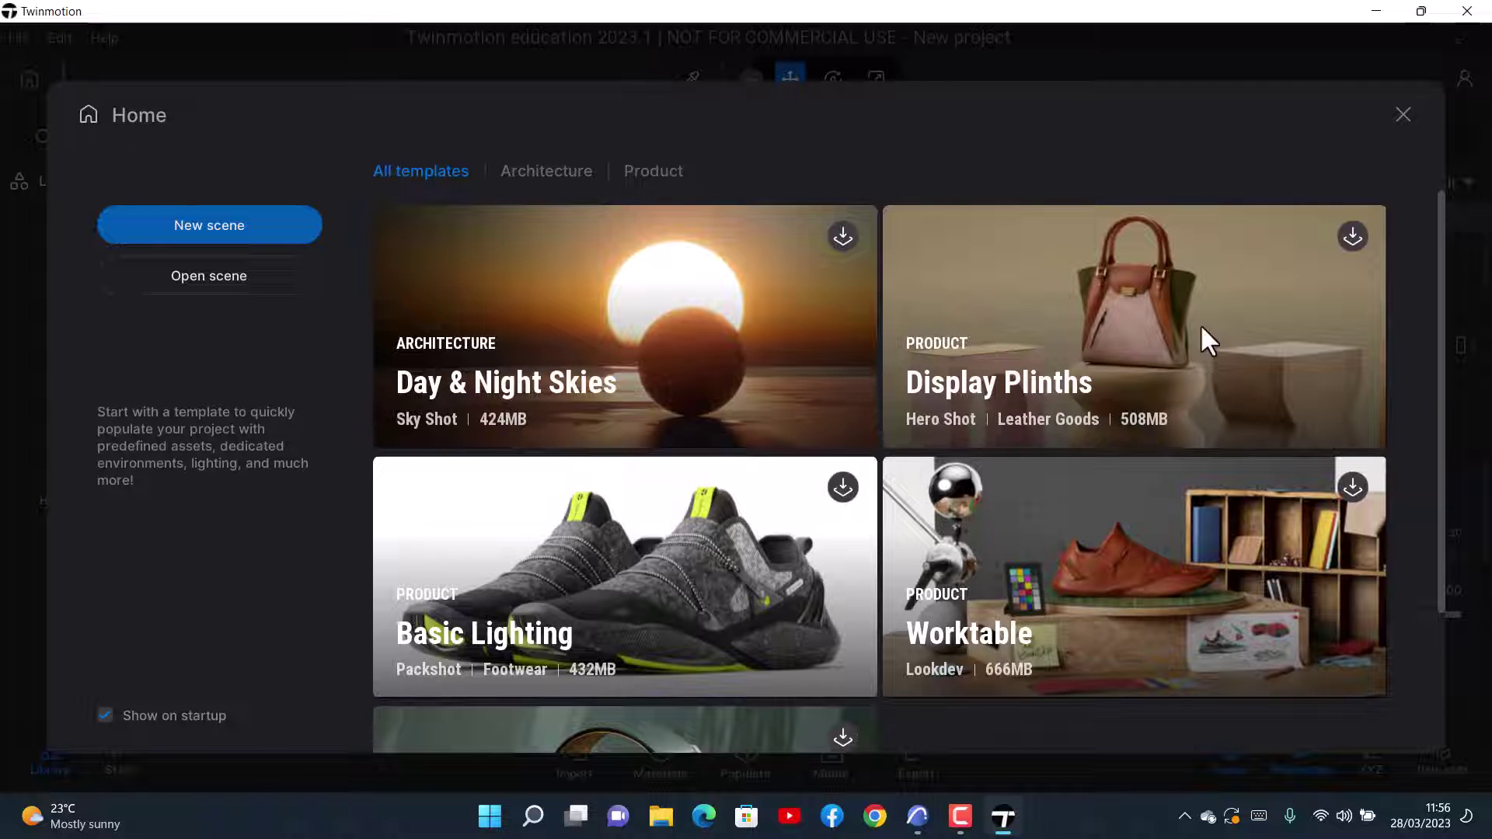
{"action": "scroll", "coordinate": [569, 570], "scroll_direction": "down", "scroll_amount": 3}
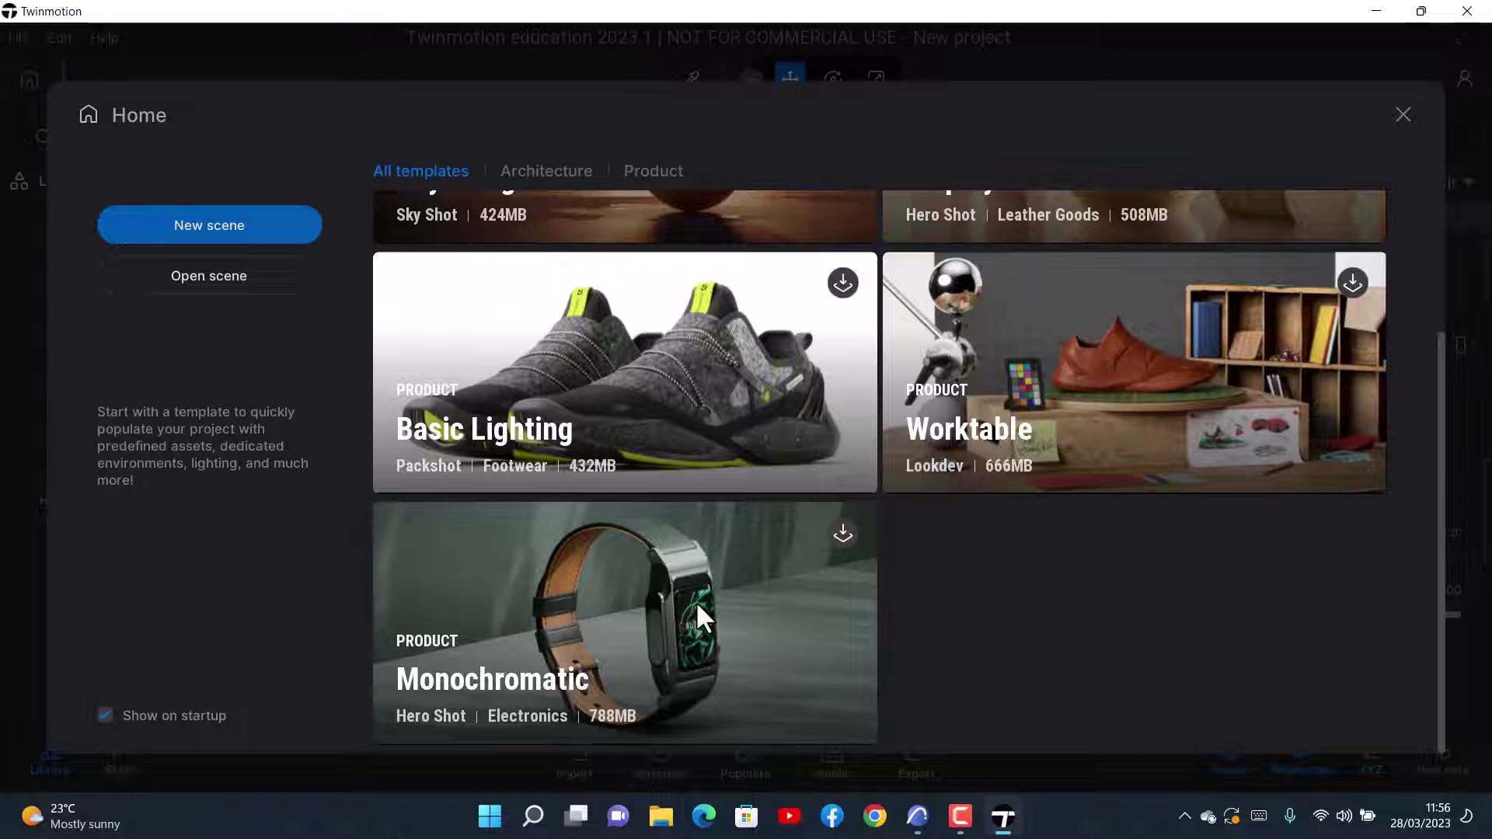
{"action": "scroll", "coordinate": [696, 600], "scroll_direction": "up", "scroll_amount": 1}
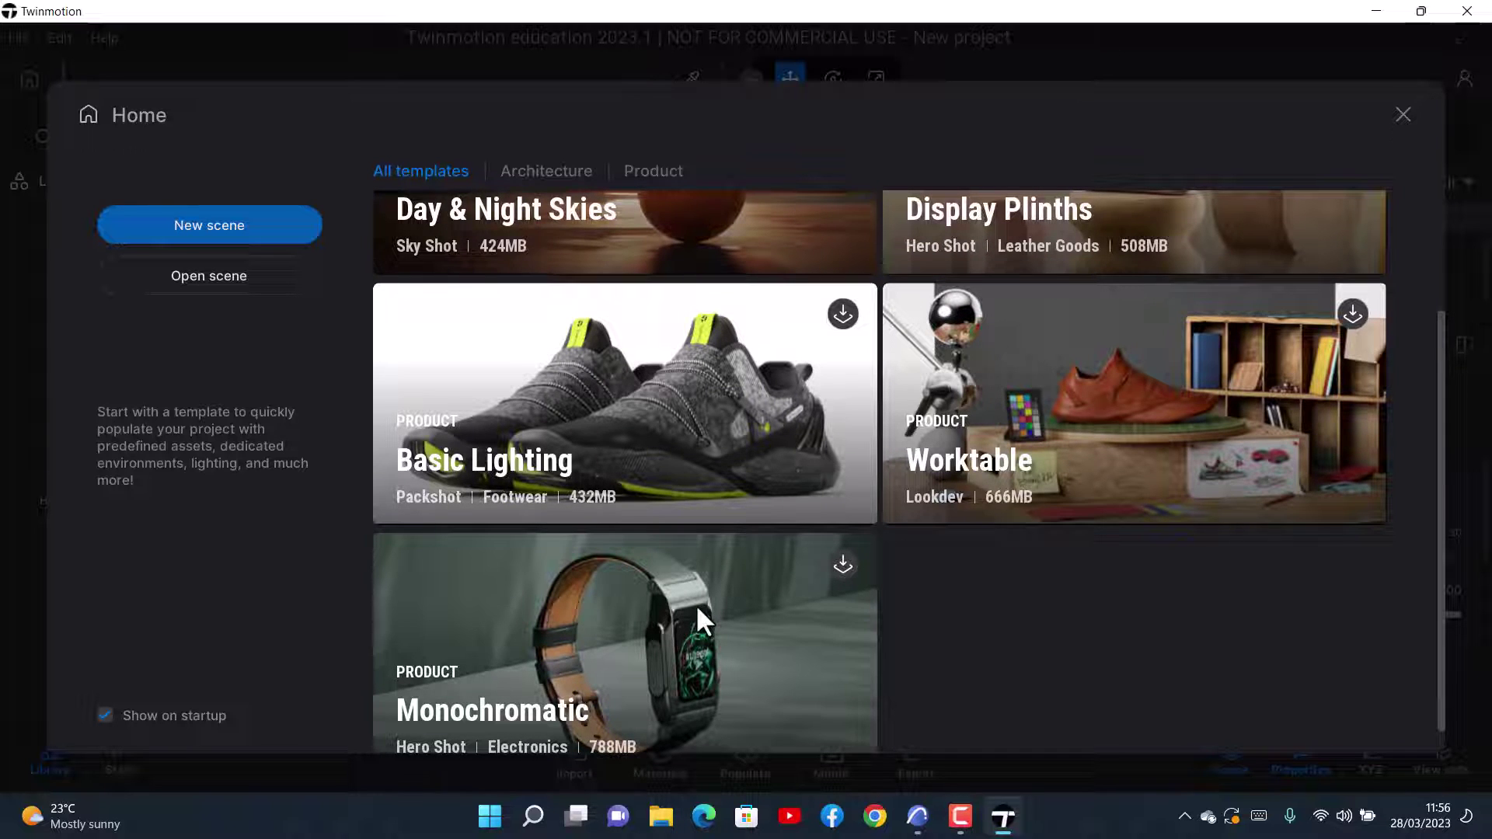
{"action": "scroll", "coordinate": [701, 597], "scroll_direction": "up", "scroll_amount": 2}
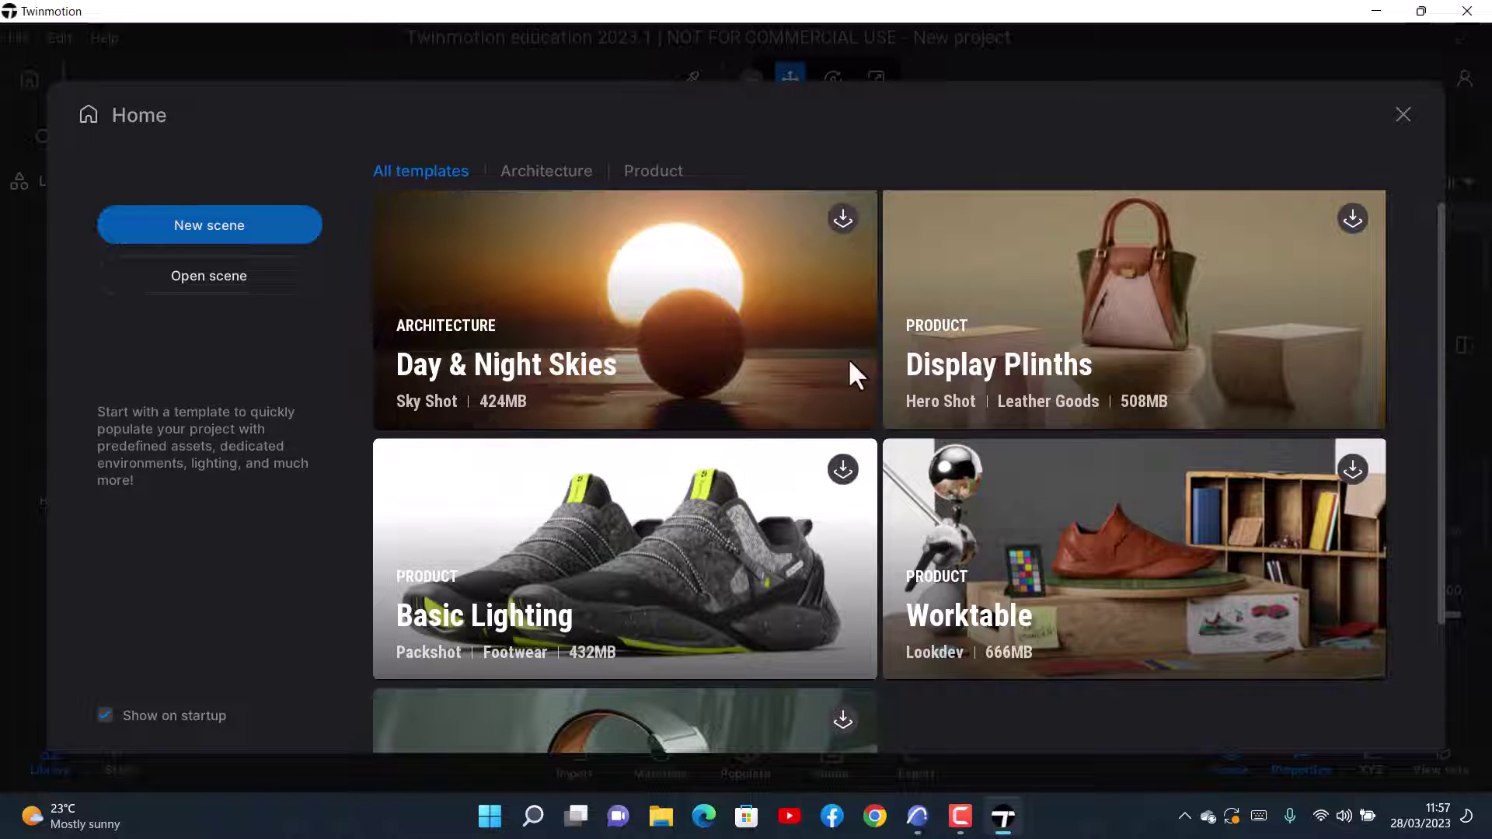
{"action": "scroll", "coordinate": [850, 362], "scroll_direction": "down", "scroll_amount": 1}
{"action": "scroll", "coordinate": [816, 366], "scroll_direction": "up", "scroll_amount": 1}
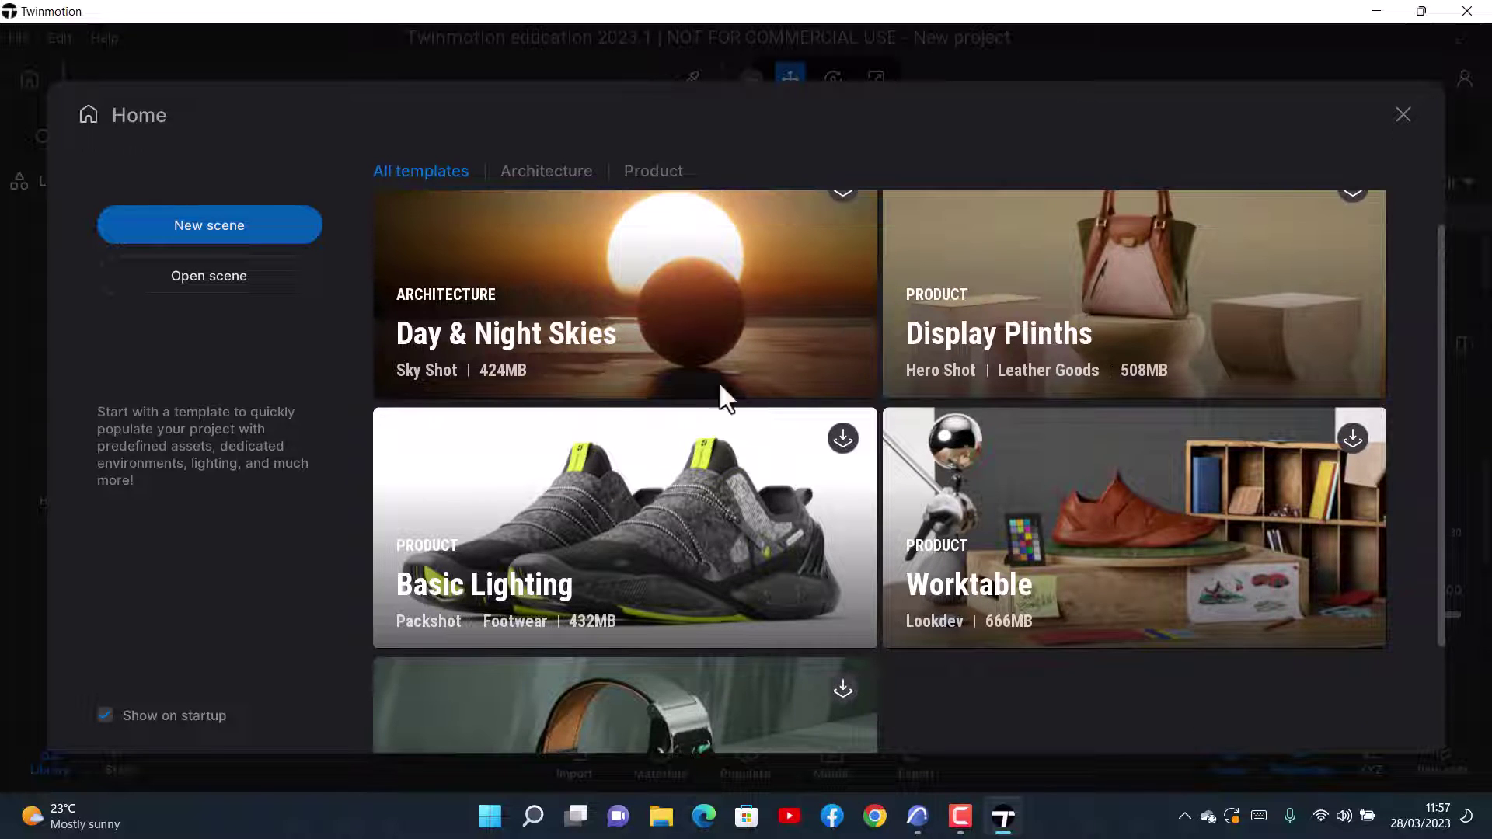
{"action": "scroll", "coordinate": [792, 441], "scroll_direction": "down", "scroll_amount": 2}
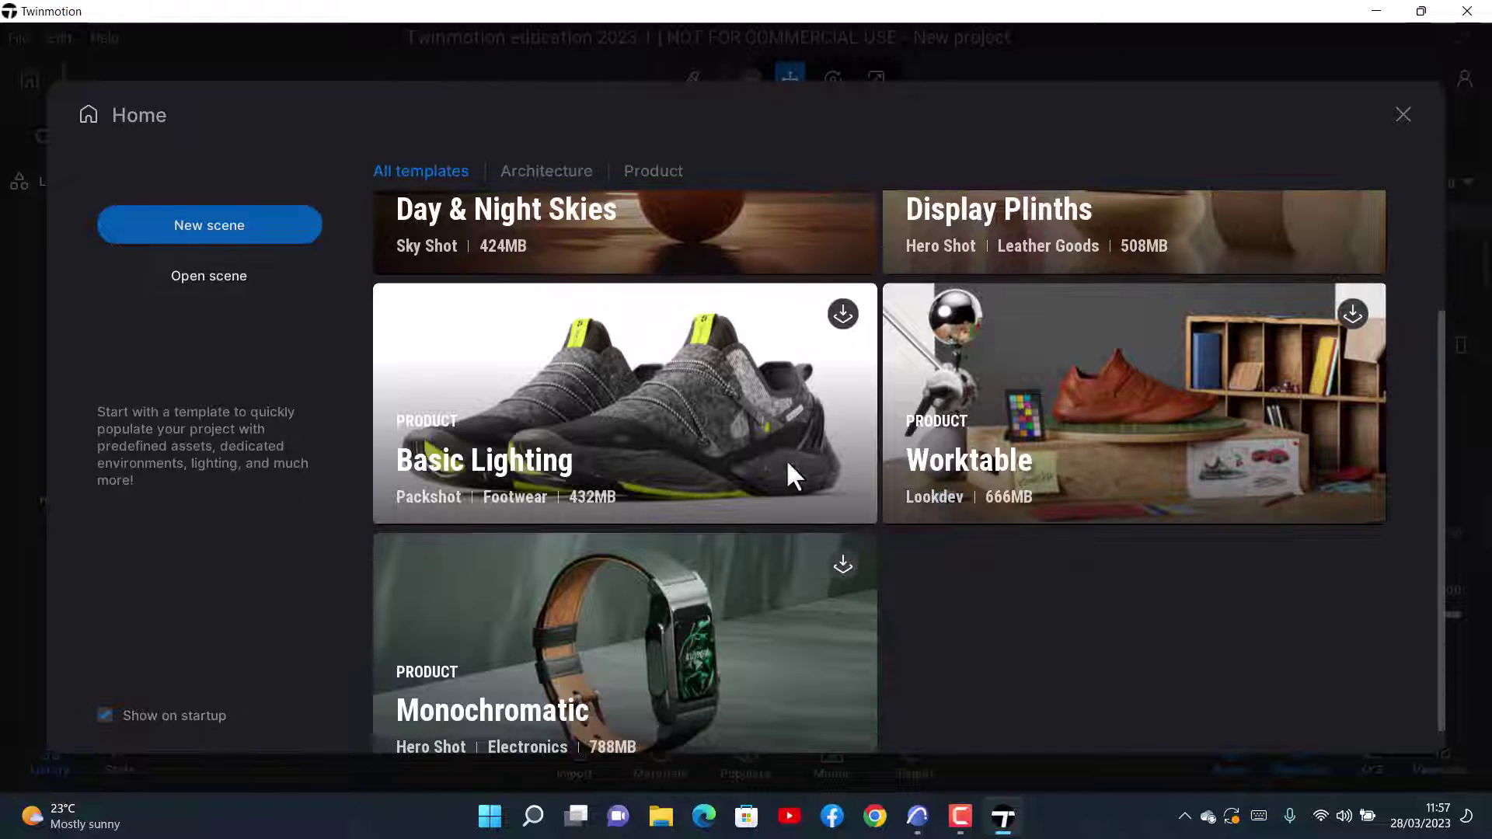
{"action": "left_click", "coordinate": [1403, 116]}
- Start a new Direct Link import in Twinmotion with ARCHICAD - SINGLE as the source
{"action": "scroll", "coordinate": [780, 524], "scroll_direction": "up", "scroll_amount": 3}
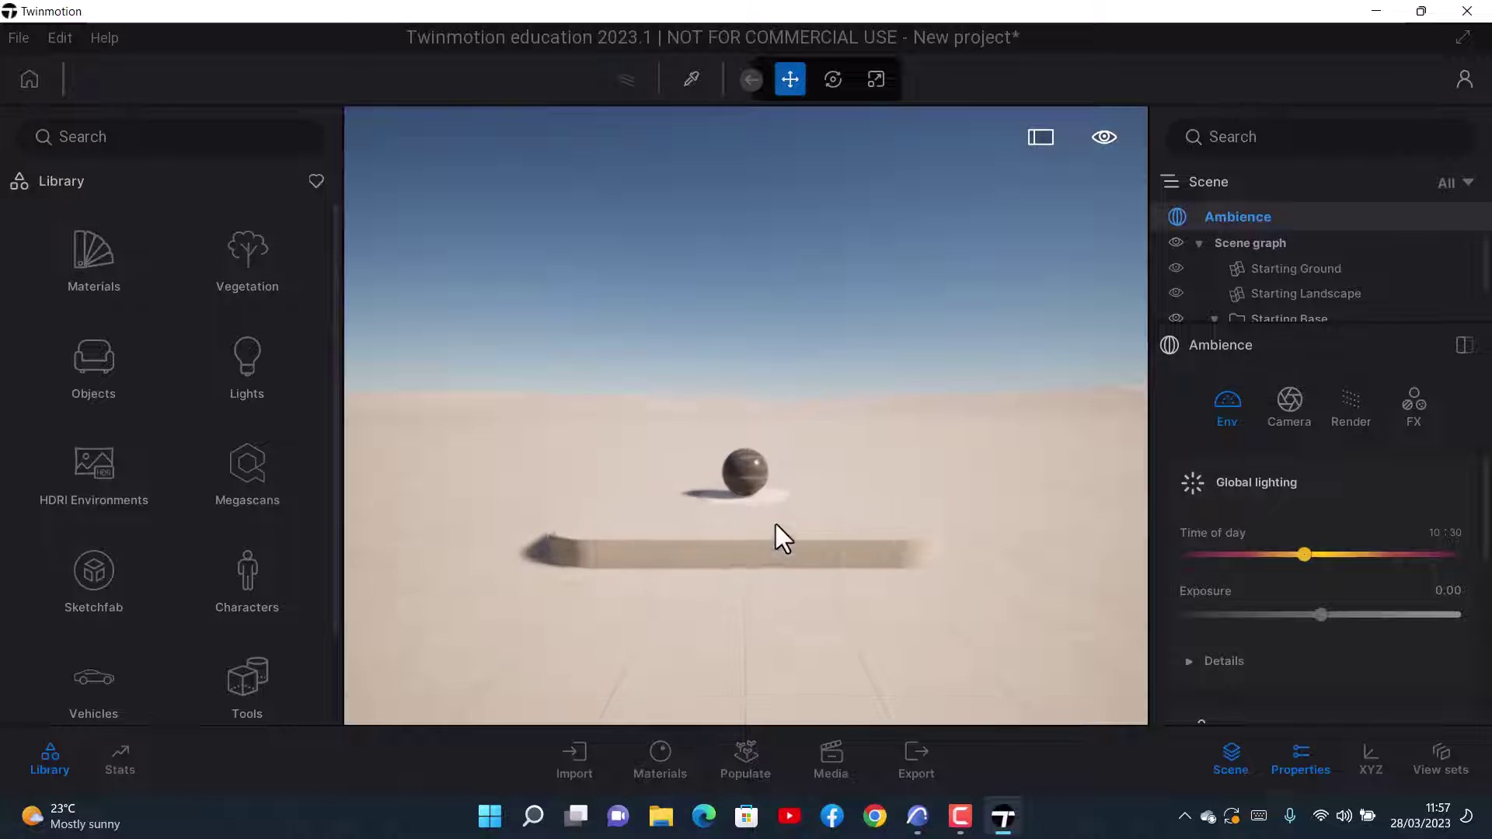
{"action": "scroll", "coordinate": [763, 530], "scroll_direction": "down", "scroll_amount": 3}
{"action": "mouse_move", "coordinate": [785, 576]}
{"action": "middle_mouse_down"}
{"action": "mouse_move", "coordinate": [436, 552]}
{"action": "mouse_move", "coordinate": [767, 576]}
{"action": "middle_mouse_up"}
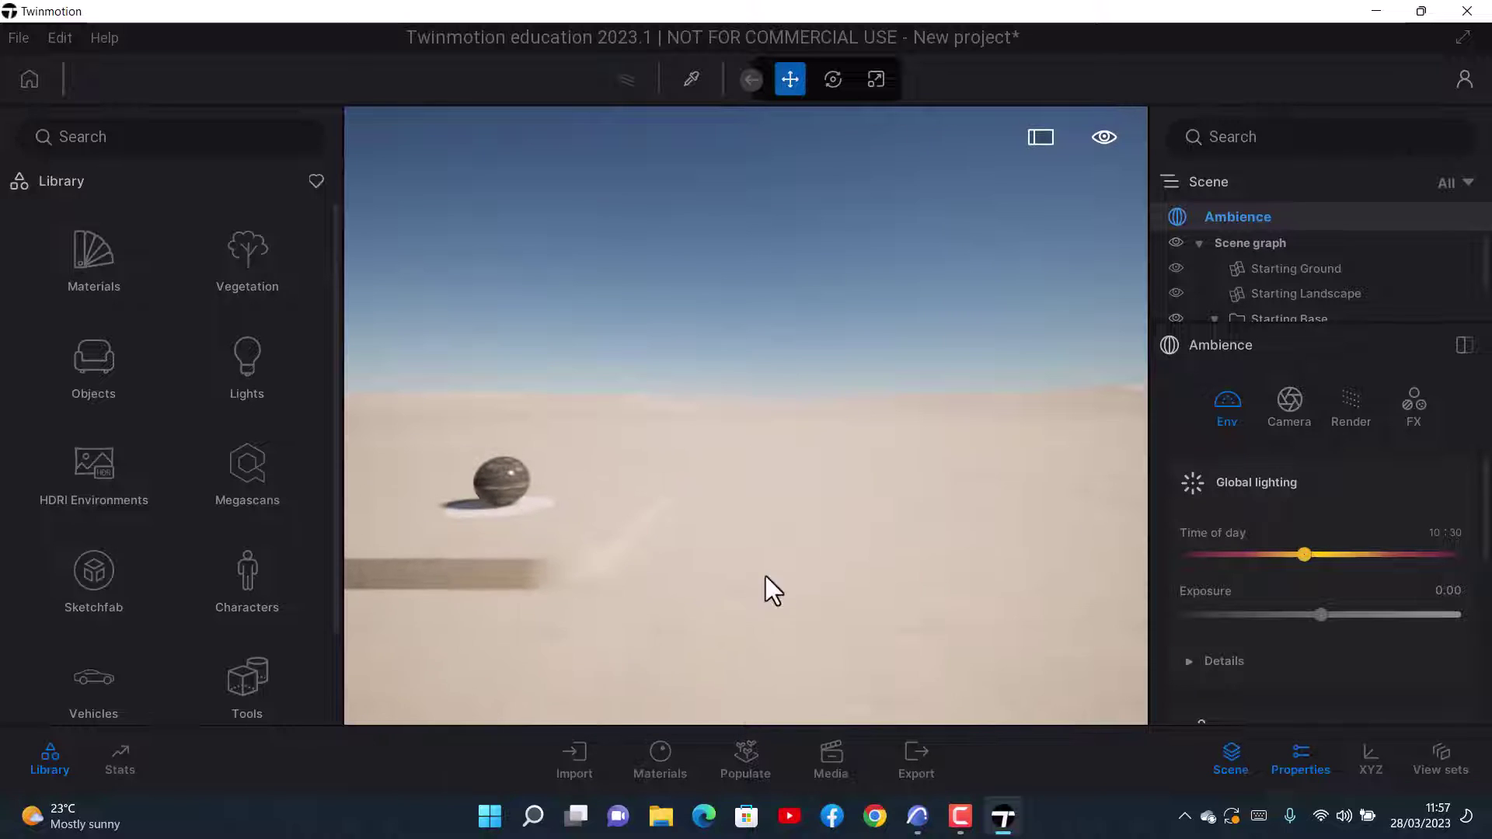
{"action": "right_click_drag", "start_coordinate": [665, 539], "coordinate": [709, 514]}
{"action": "scroll", "coordinate": [661, 522], "scroll_direction": "down", "scroll_amount": 3}
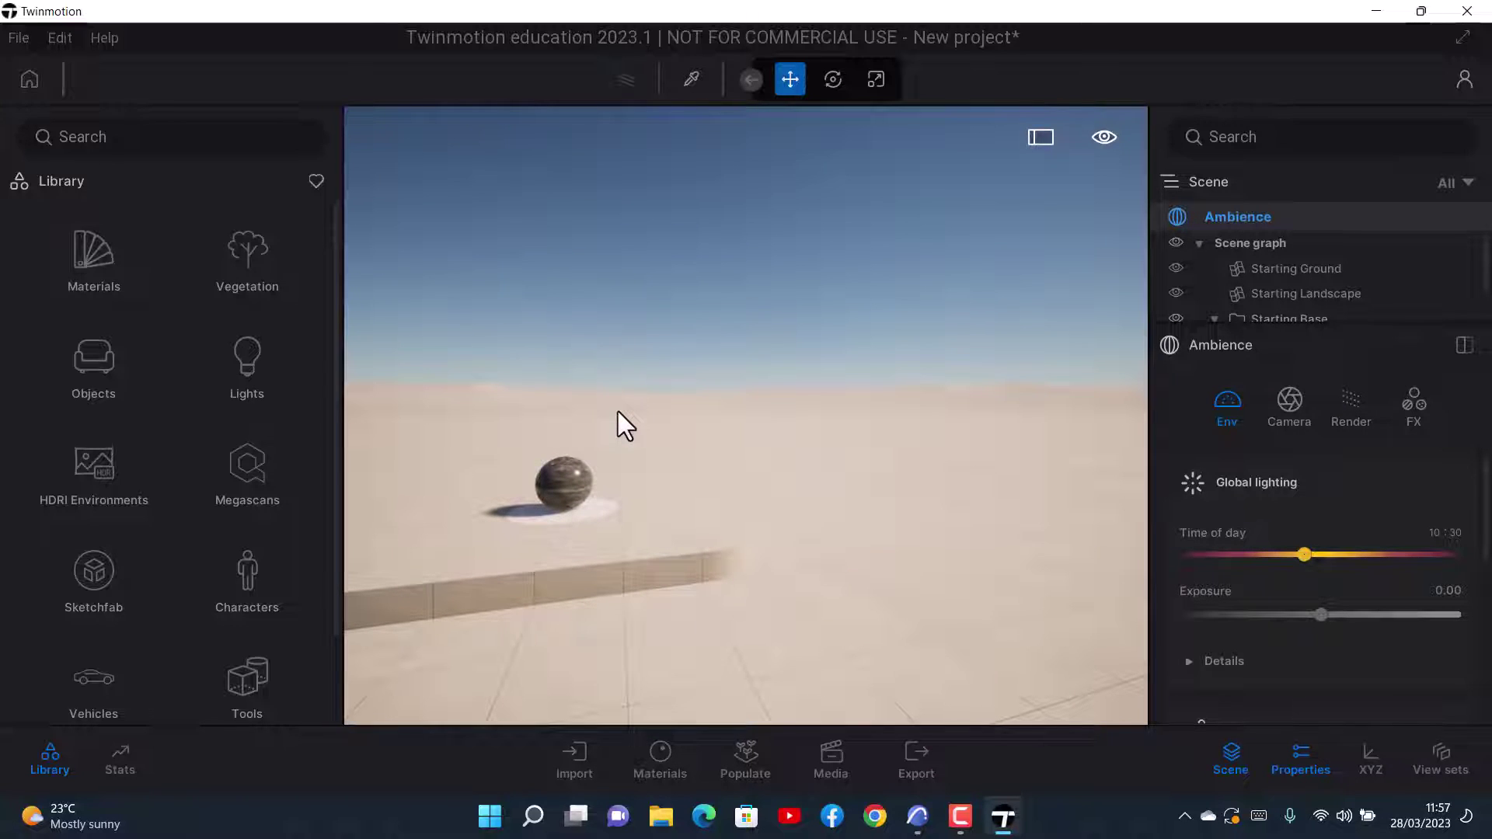
{"action": "left_click", "coordinate": [562, 758]}
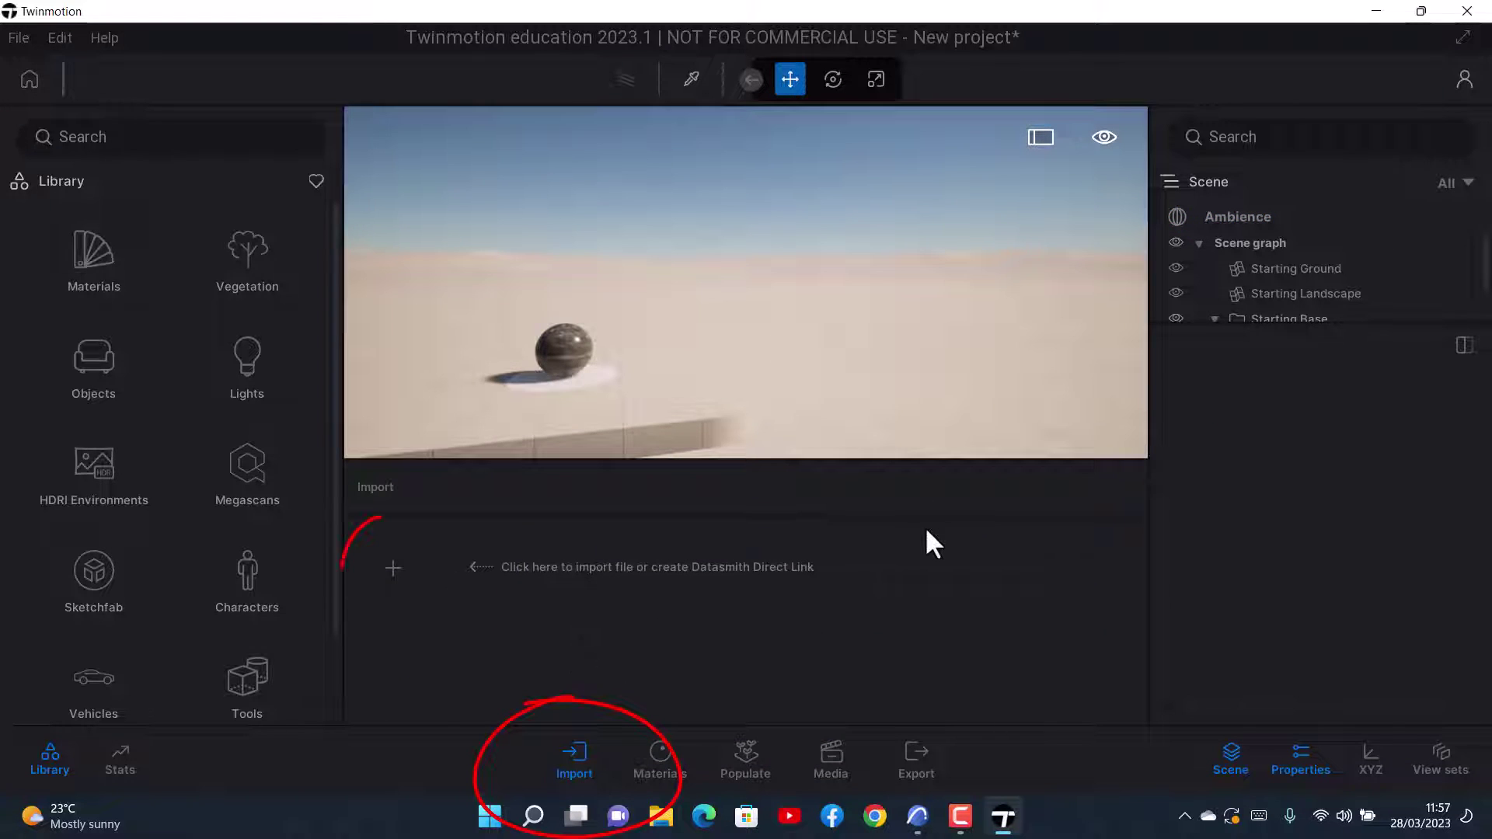
{"action": "left_click", "coordinate": [388, 568]}
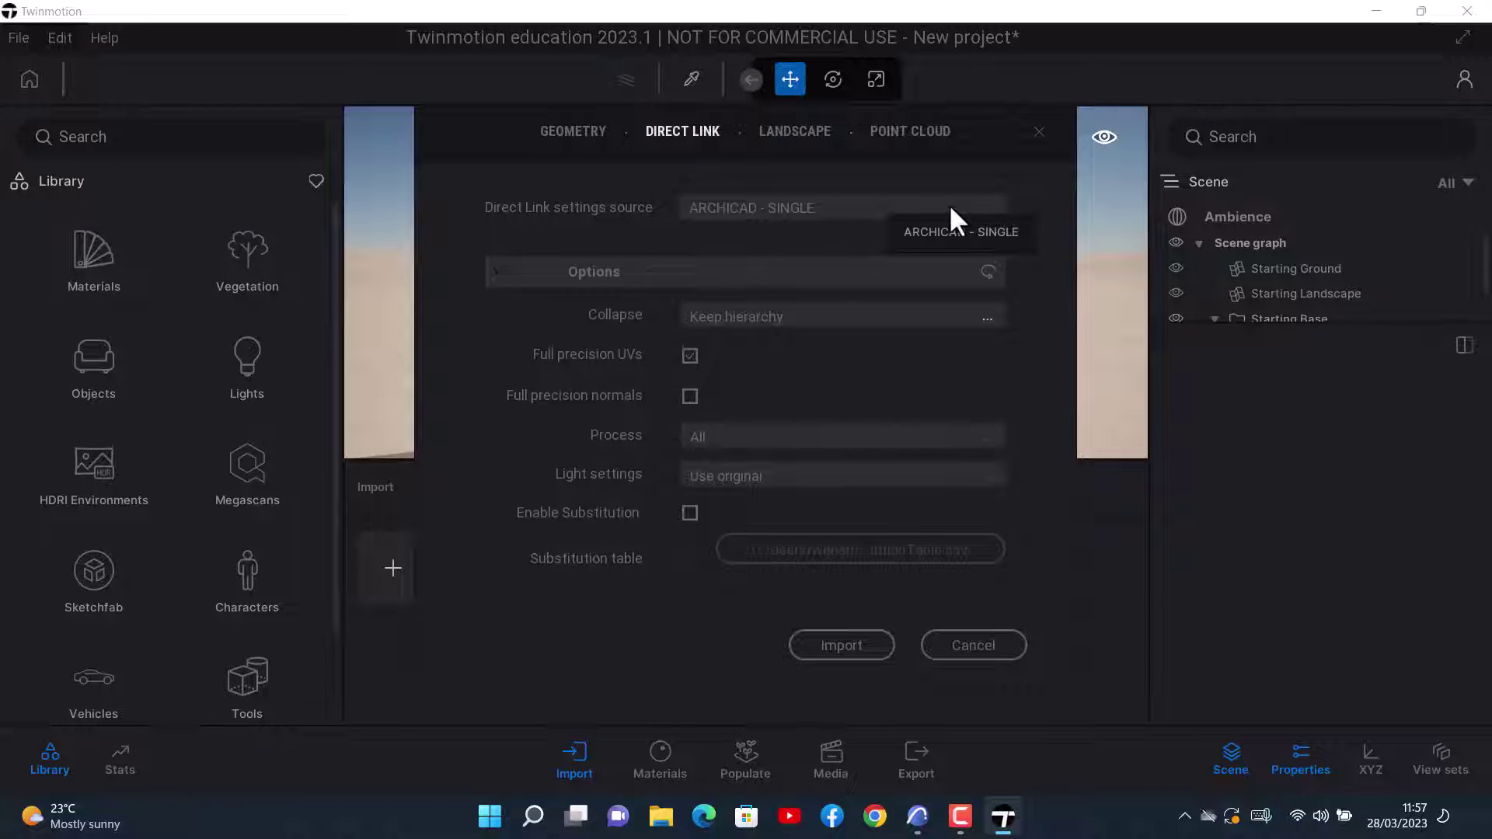
- Switch to Archicad and examine the open SINGLE house model from several sides as the Direct Link source
{"action": "left_click", "coordinate": [918, 816]}
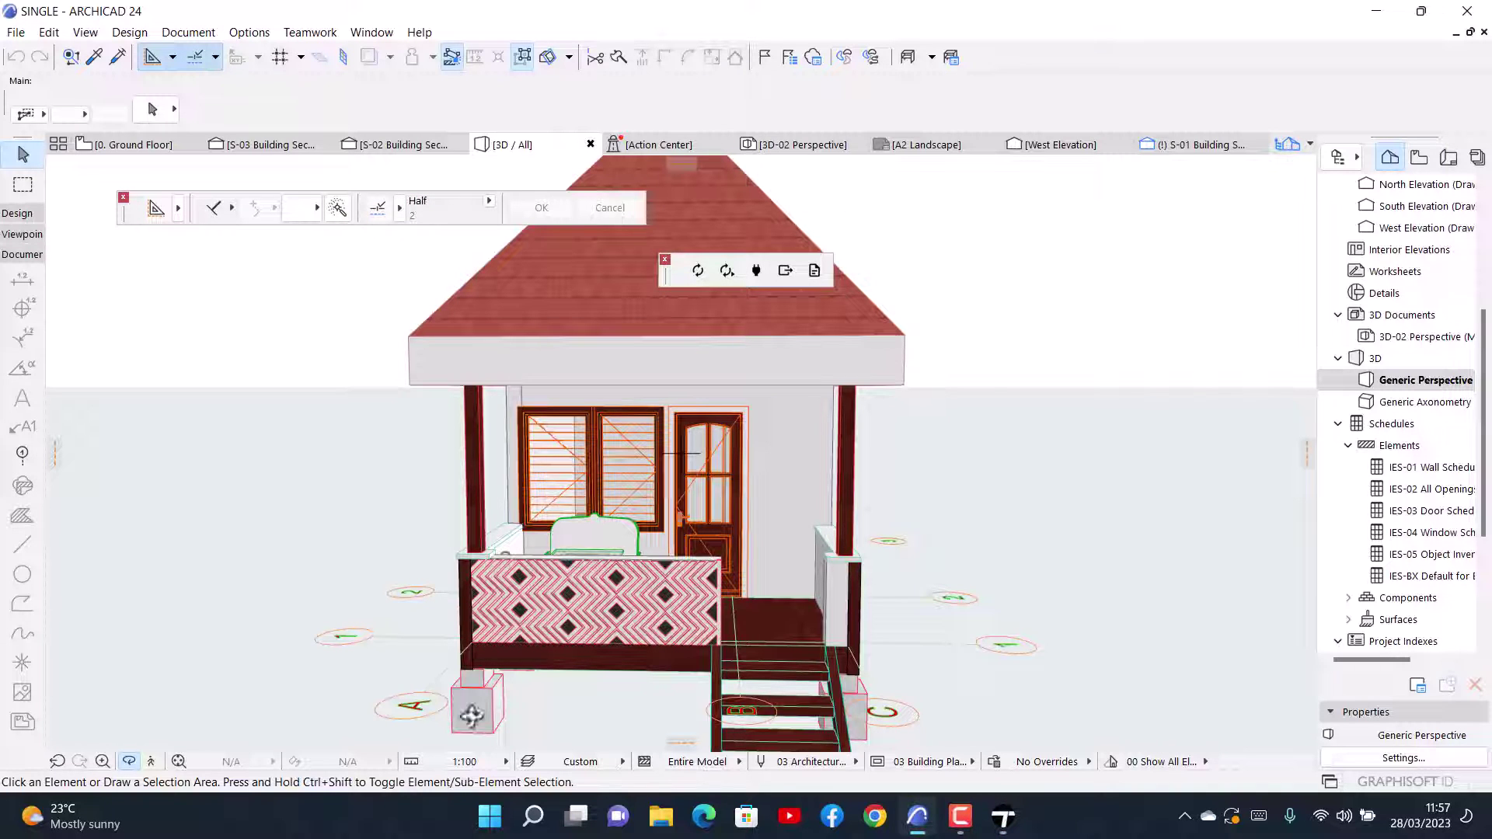
{"action": "left_click", "coordinate": [1003, 817]}
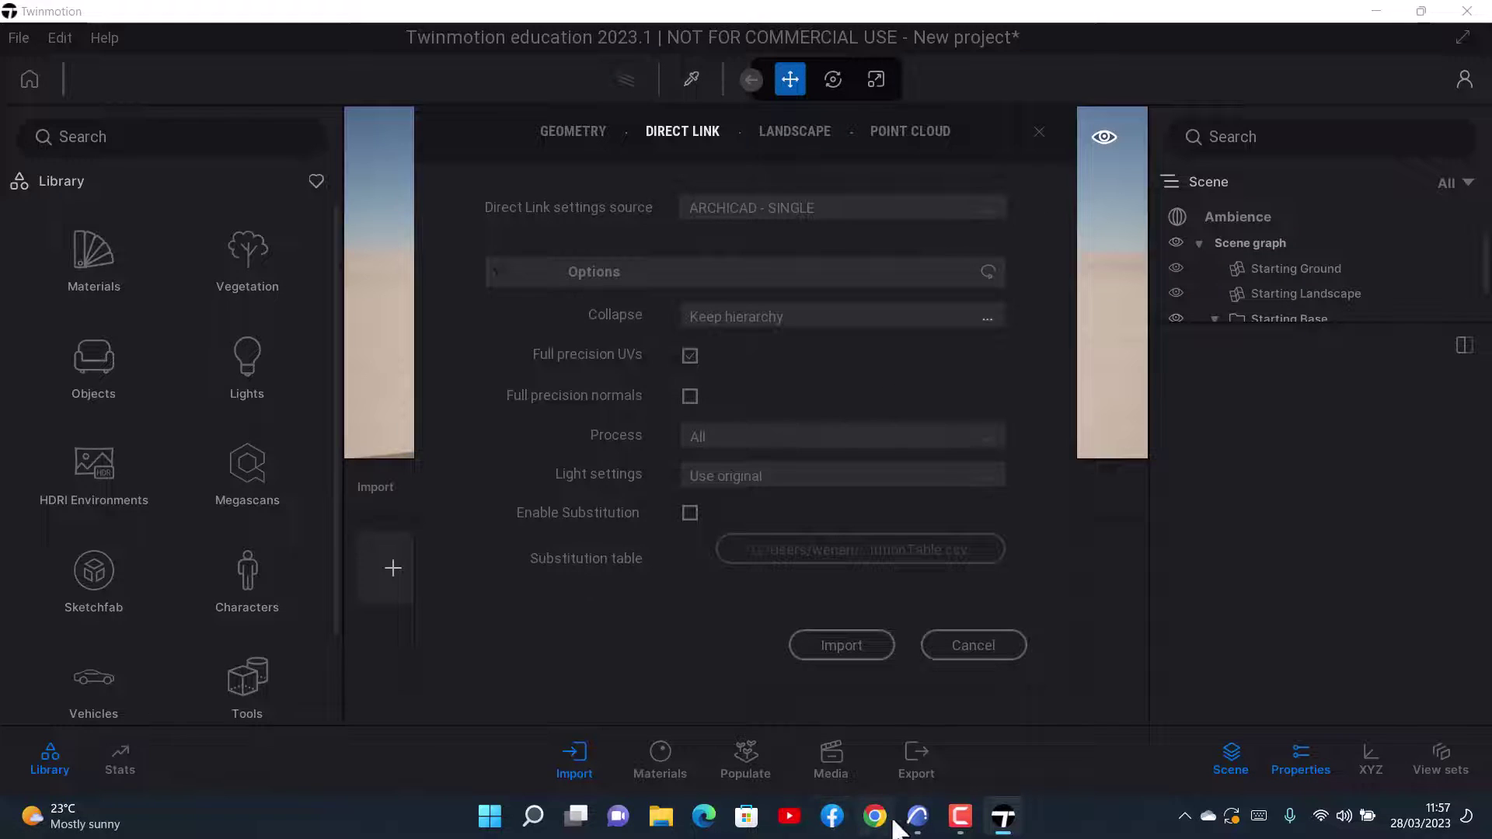
{"action": "left_click", "coordinate": [918, 817]}
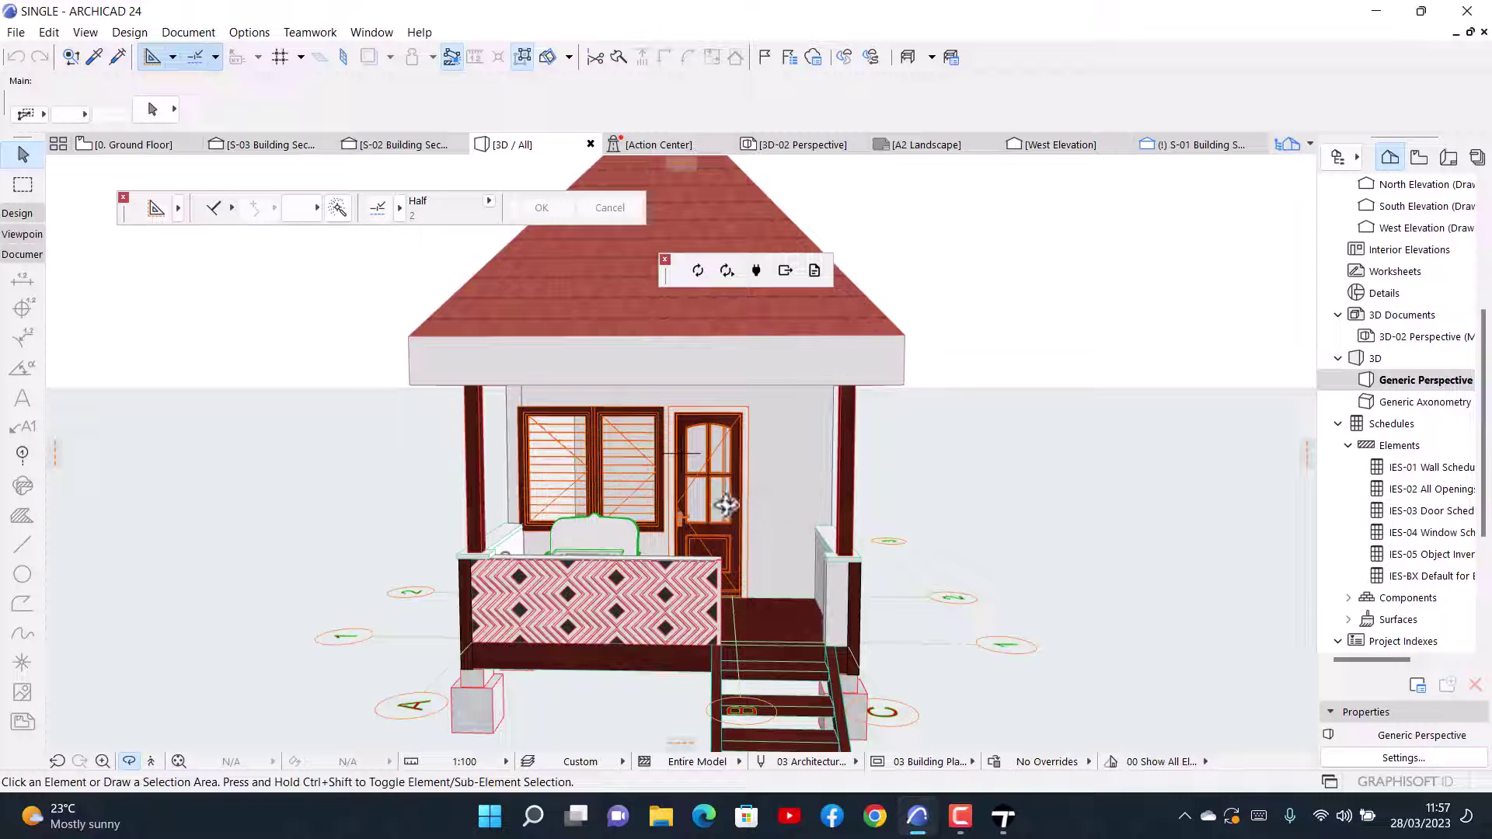
{"action": "left_click_drag", "start_coordinate": [633, 324], "coordinate": [676, 555]}
{"action": "middle_click_drag", "start_coordinate": [675, 555], "coordinate": [773, 510], "text": "shift"}
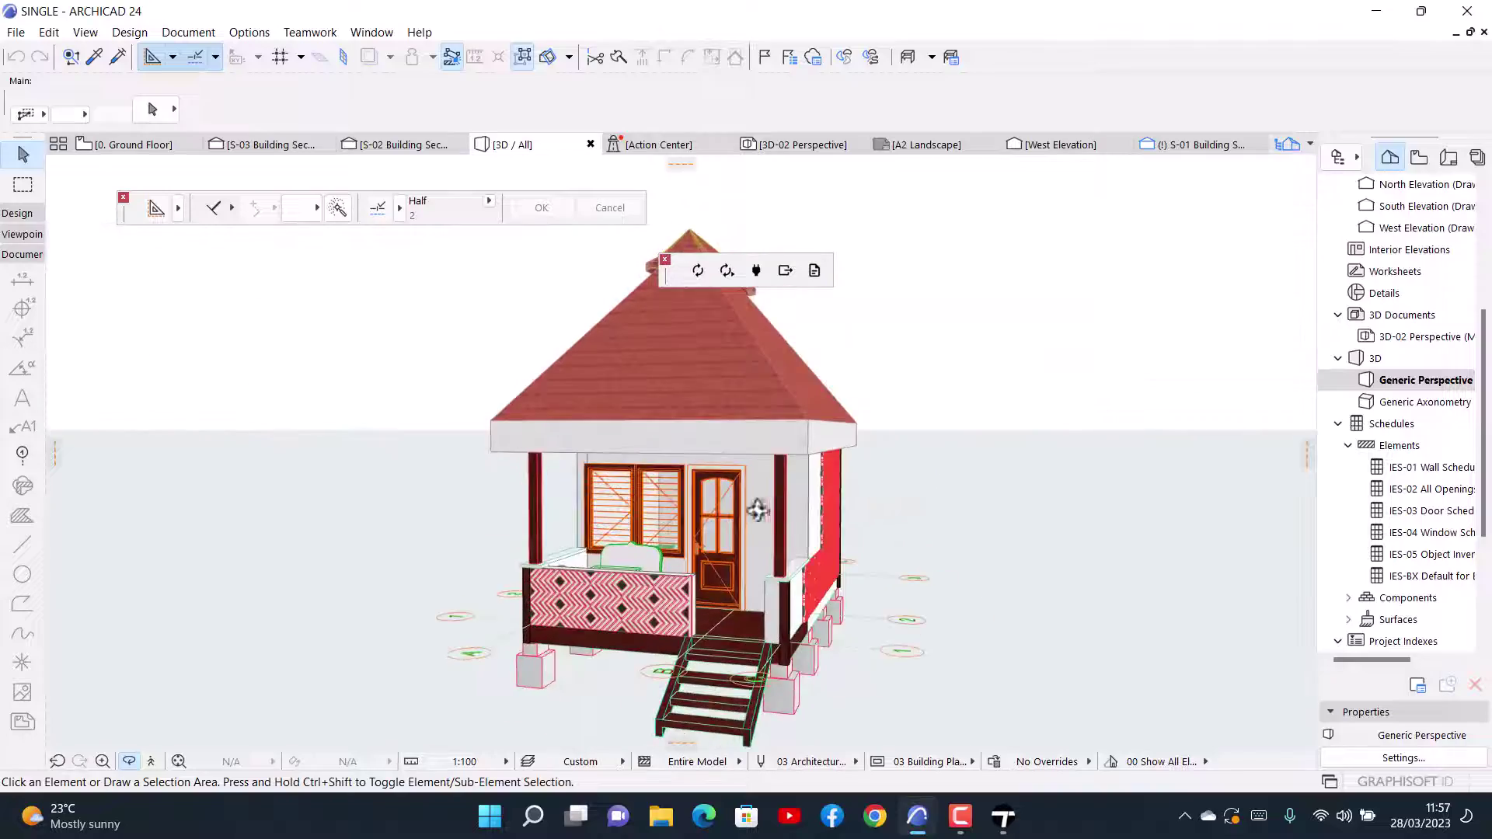
{"action": "scroll", "coordinate": [690, 563], "scroll_direction": "up", "scroll_amount": 8}
{"action": "scroll", "coordinate": [707, 474], "scroll_direction": "down", "scroll_amount": 10}
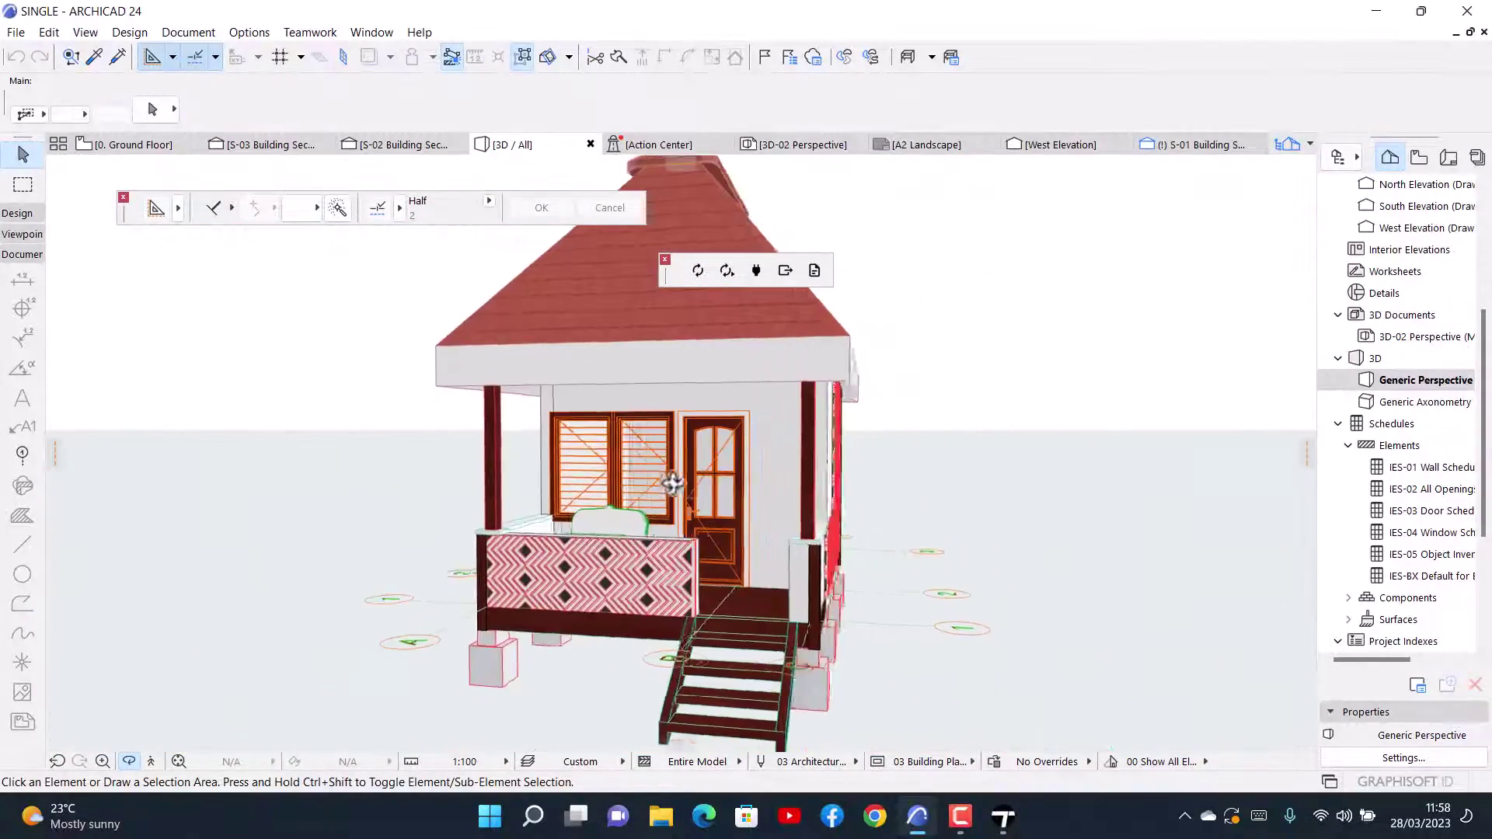
{"action": "left_click_drag", "start_coordinate": [673, 483], "coordinate": [689, 546]}
{"action": "scroll", "coordinate": [689, 547], "scroll_direction": "up", "scroll_amount": 3}
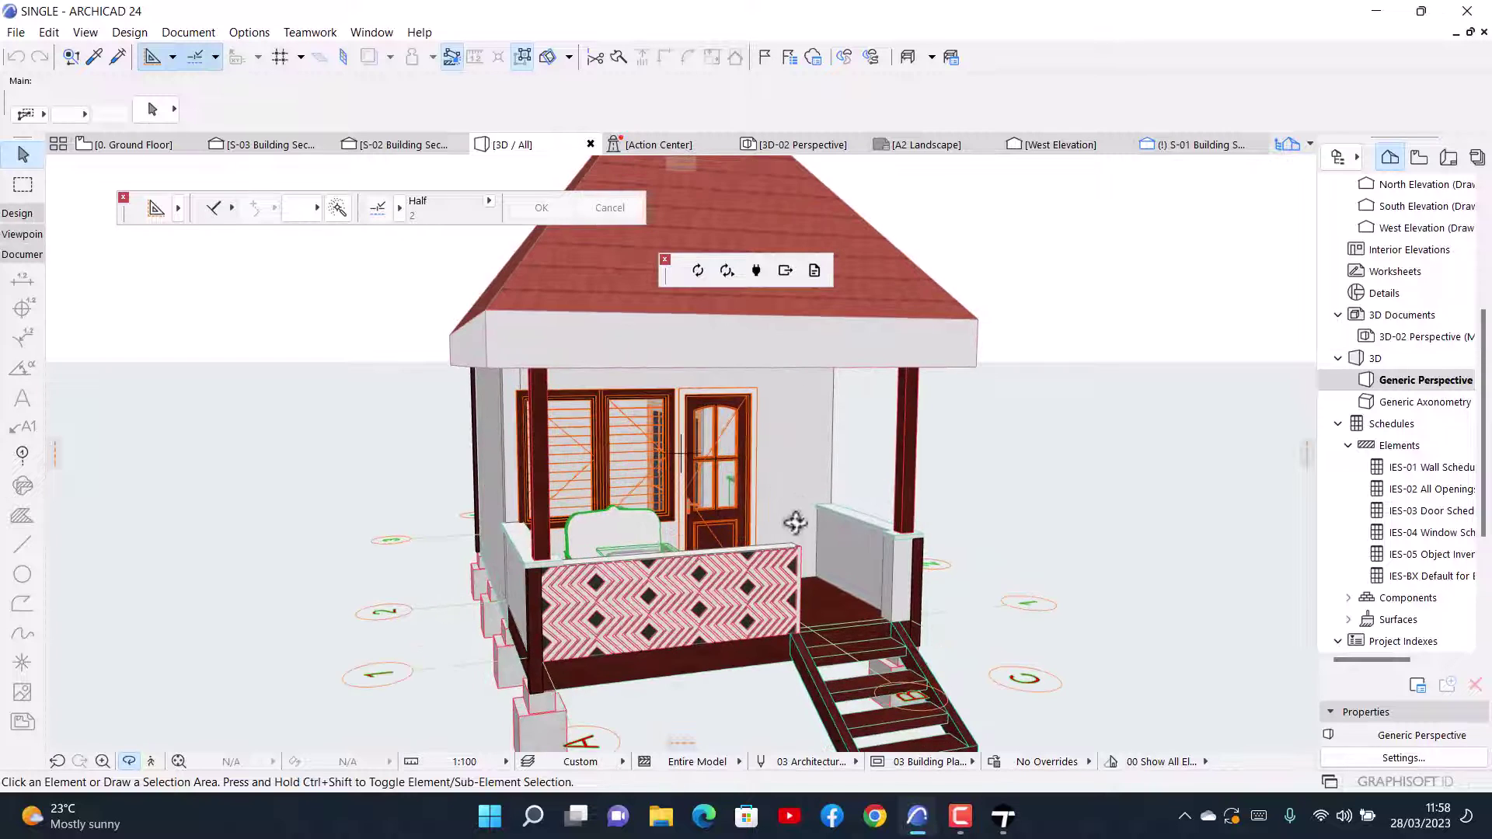
{"action": "left_click_drag", "start_coordinate": [799, 506], "coordinate": [723, 558]}
- Switch back to Twinmotion and use Keep hierarchy as the Collapse option of the Direct Link import
{"action": "left_click", "coordinate": [1010, 824]}
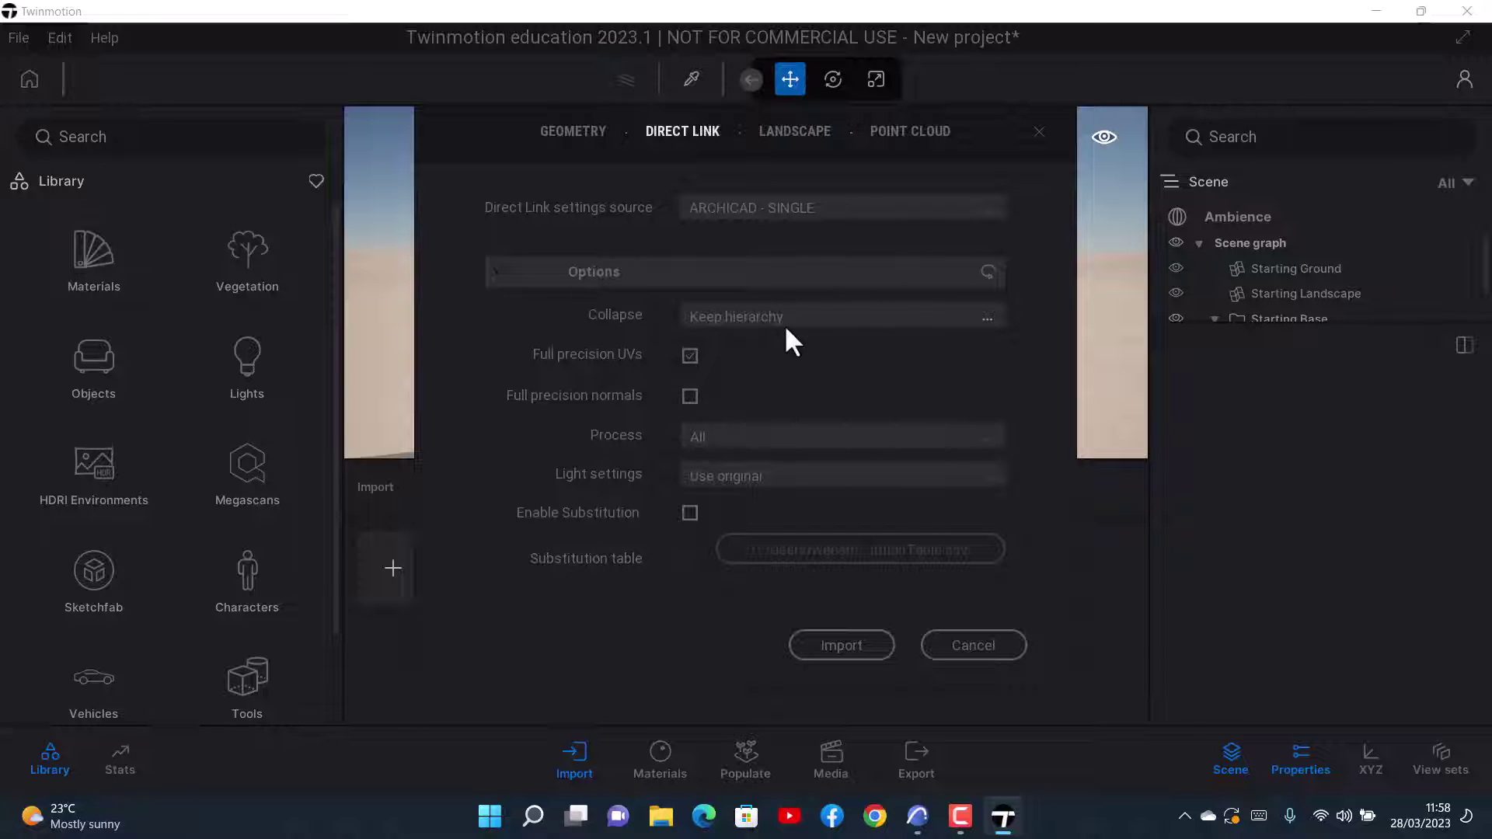
{"action": "left_click", "coordinate": [808, 317]}
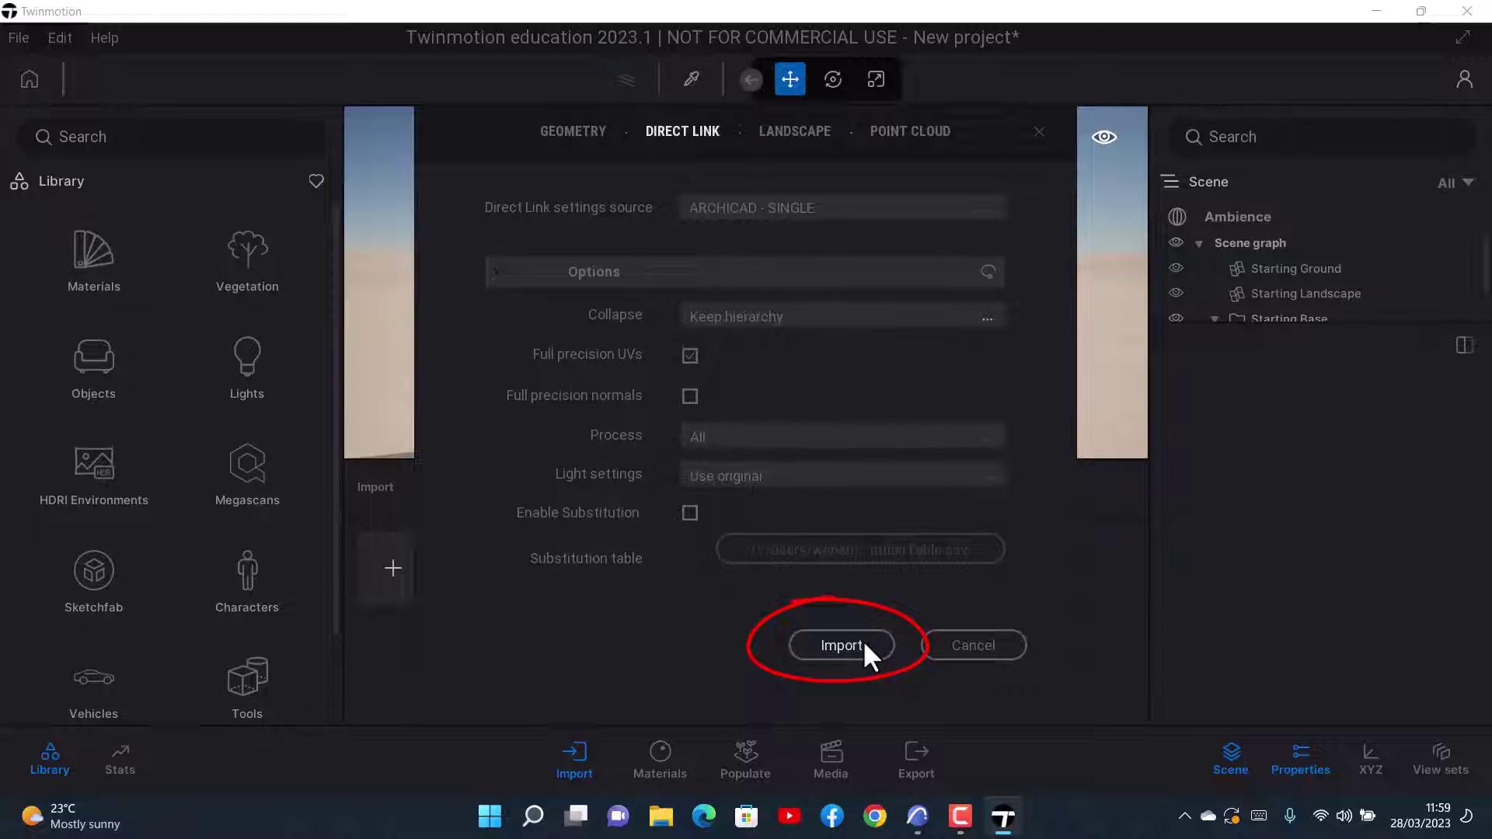
- Run the Direct Link import of the ARCHICAD - SINGLE source with the chosen options
{"action": "left_click", "coordinate": [841, 645]}
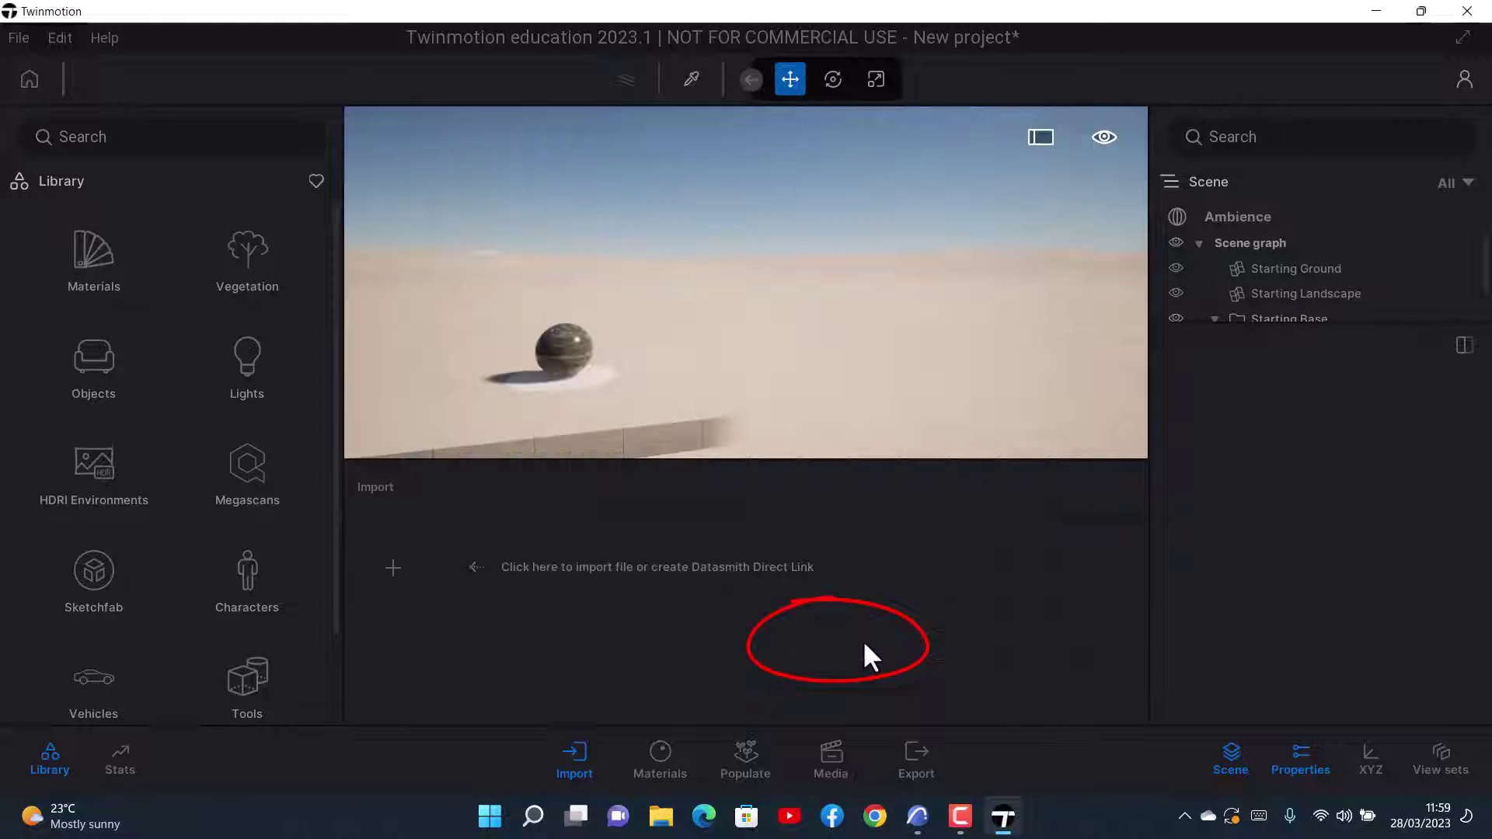
{"action": "scroll", "coordinate": [476, 368], "scroll_direction": "down", "scroll_amount": 5}
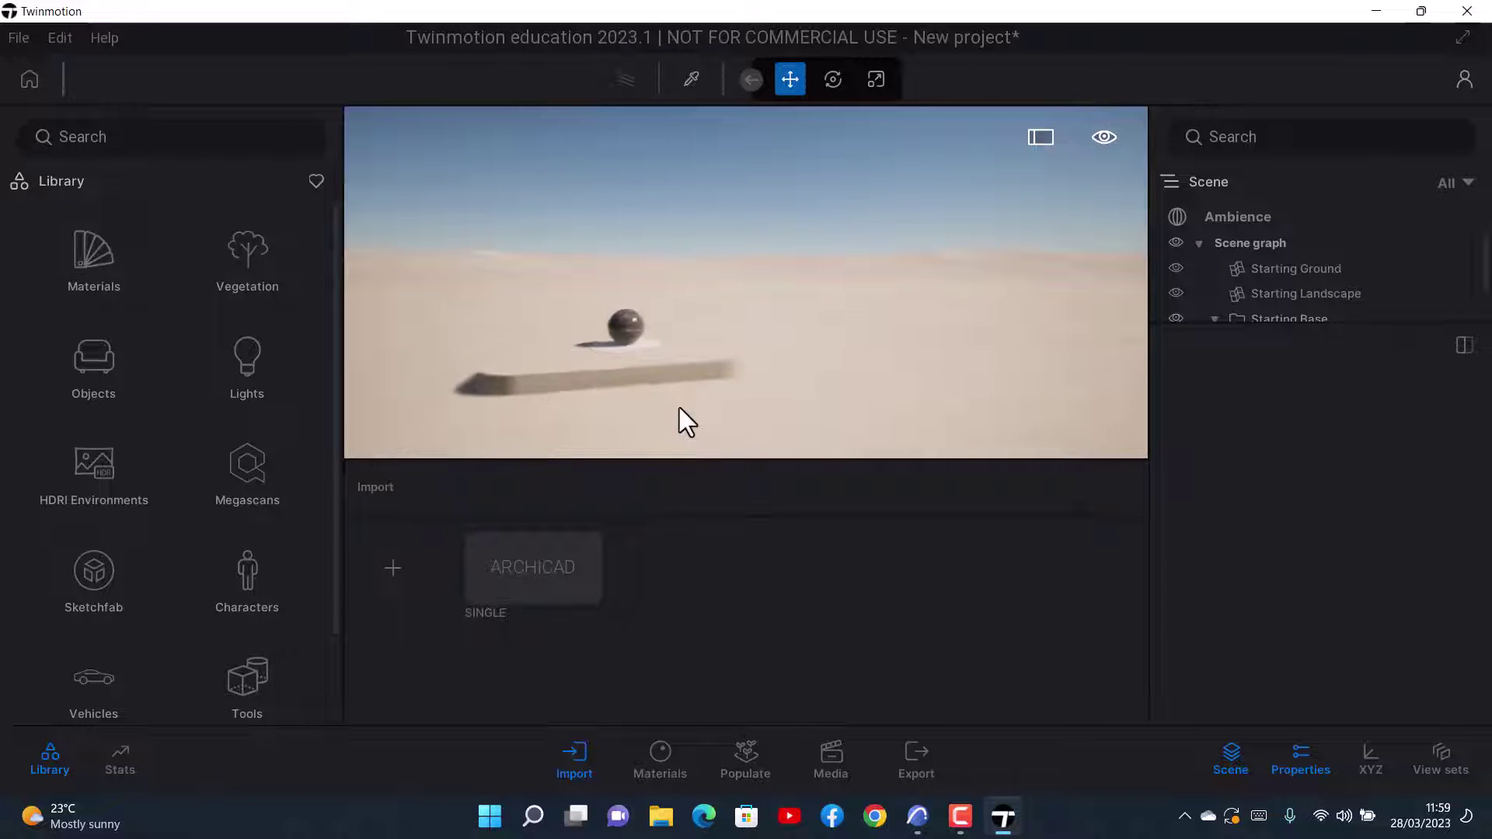
{"action": "left_click_drag", "start_coordinate": [776, 311], "coordinate": [896, 374]}
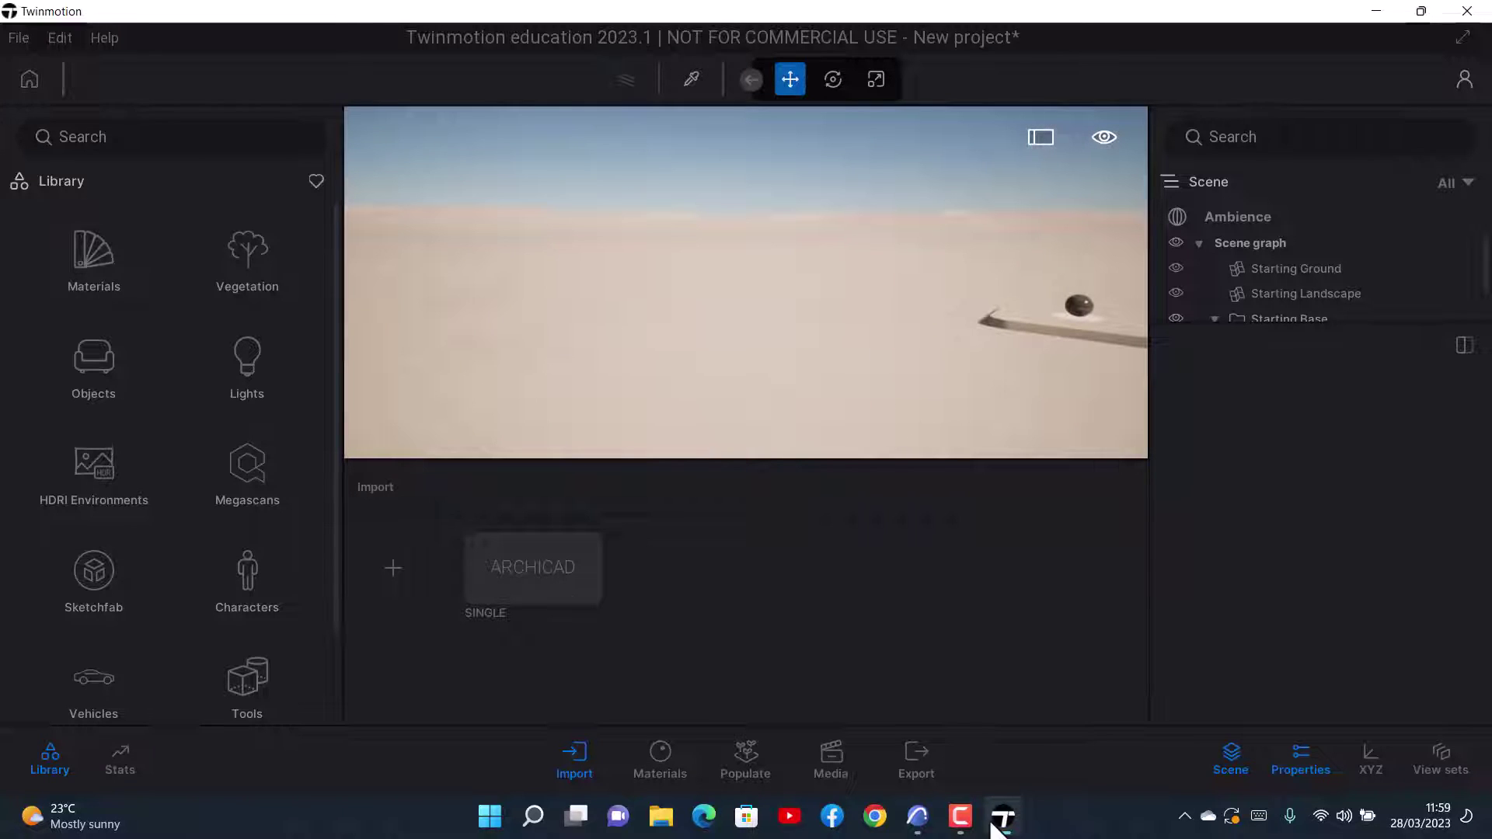
- Switch to Archicad to synchronize the SINGLE model through Direct Link, and return to Twinmotion
{"action": "left_click", "coordinate": [917, 816]}
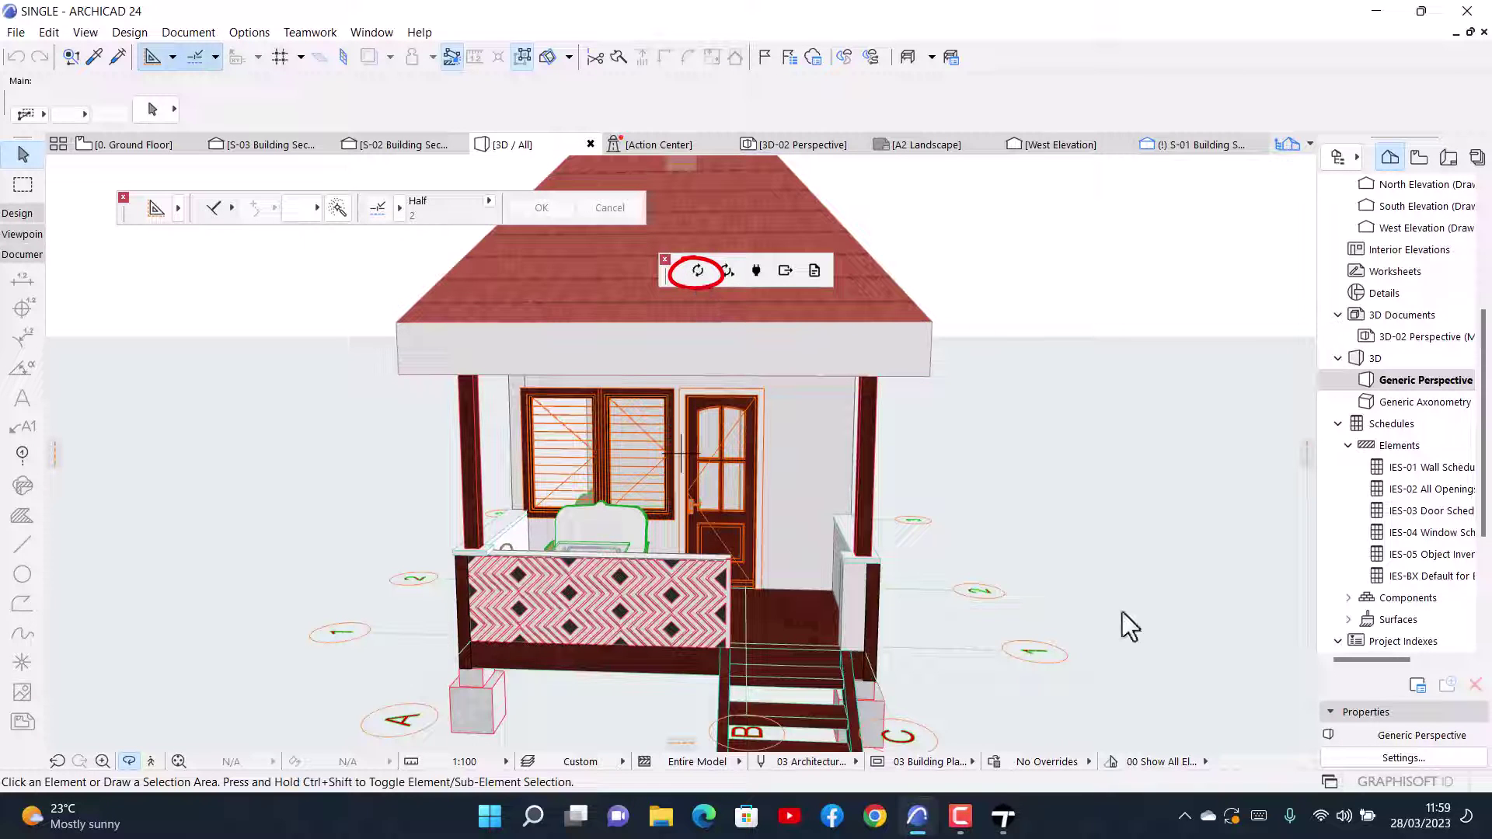
{"action": "left_click", "coordinate": [1003, 816]}
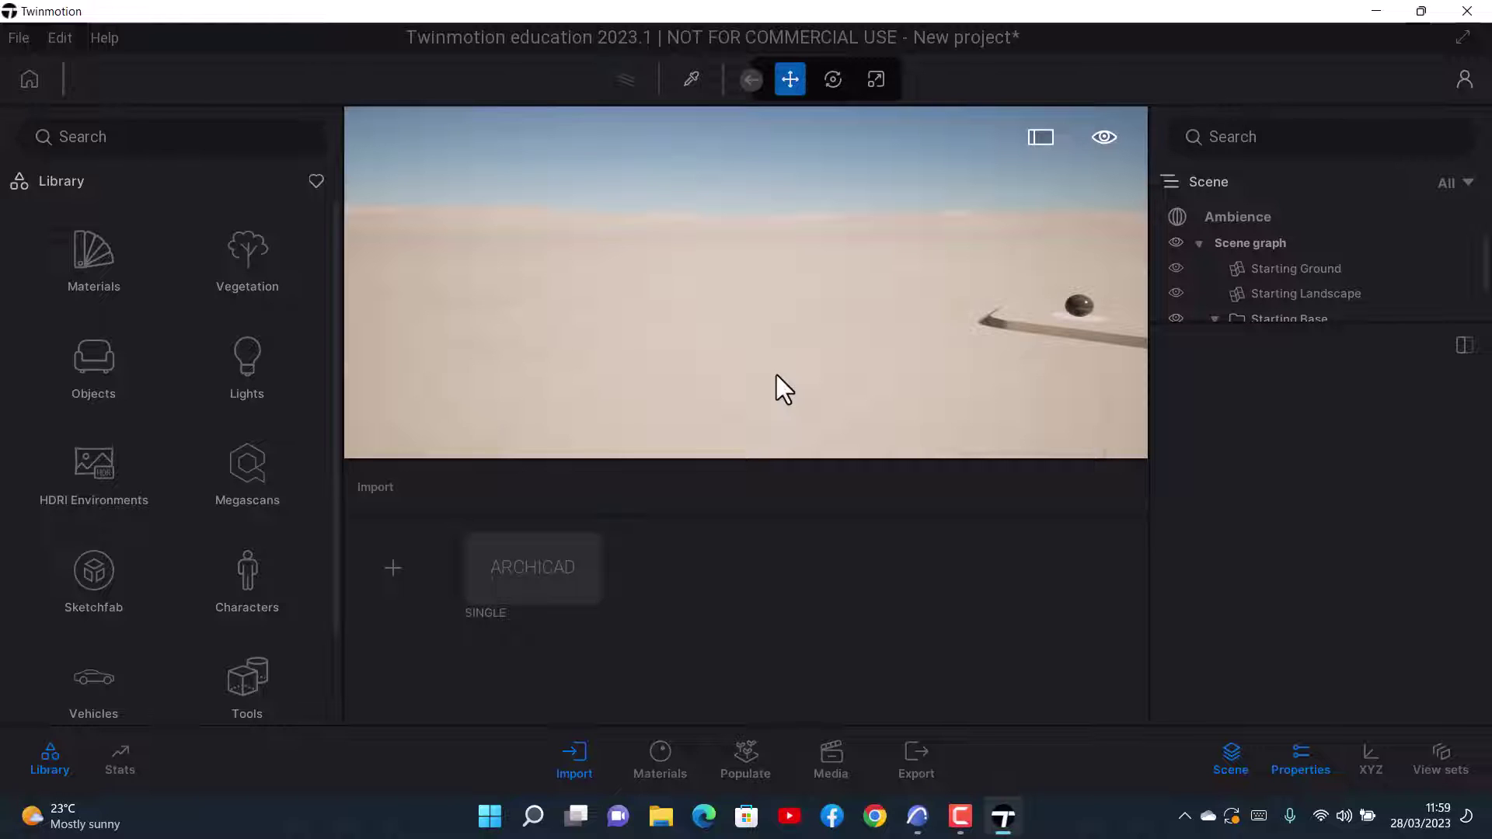
{"action": "scroll", "coordinate": [758, 368], "scroll_direction": "down", "scroll_amount": 5}
{"action": "right_click_drag", "start_coordinate": [771, 437], "coordinate": [633, 439]}
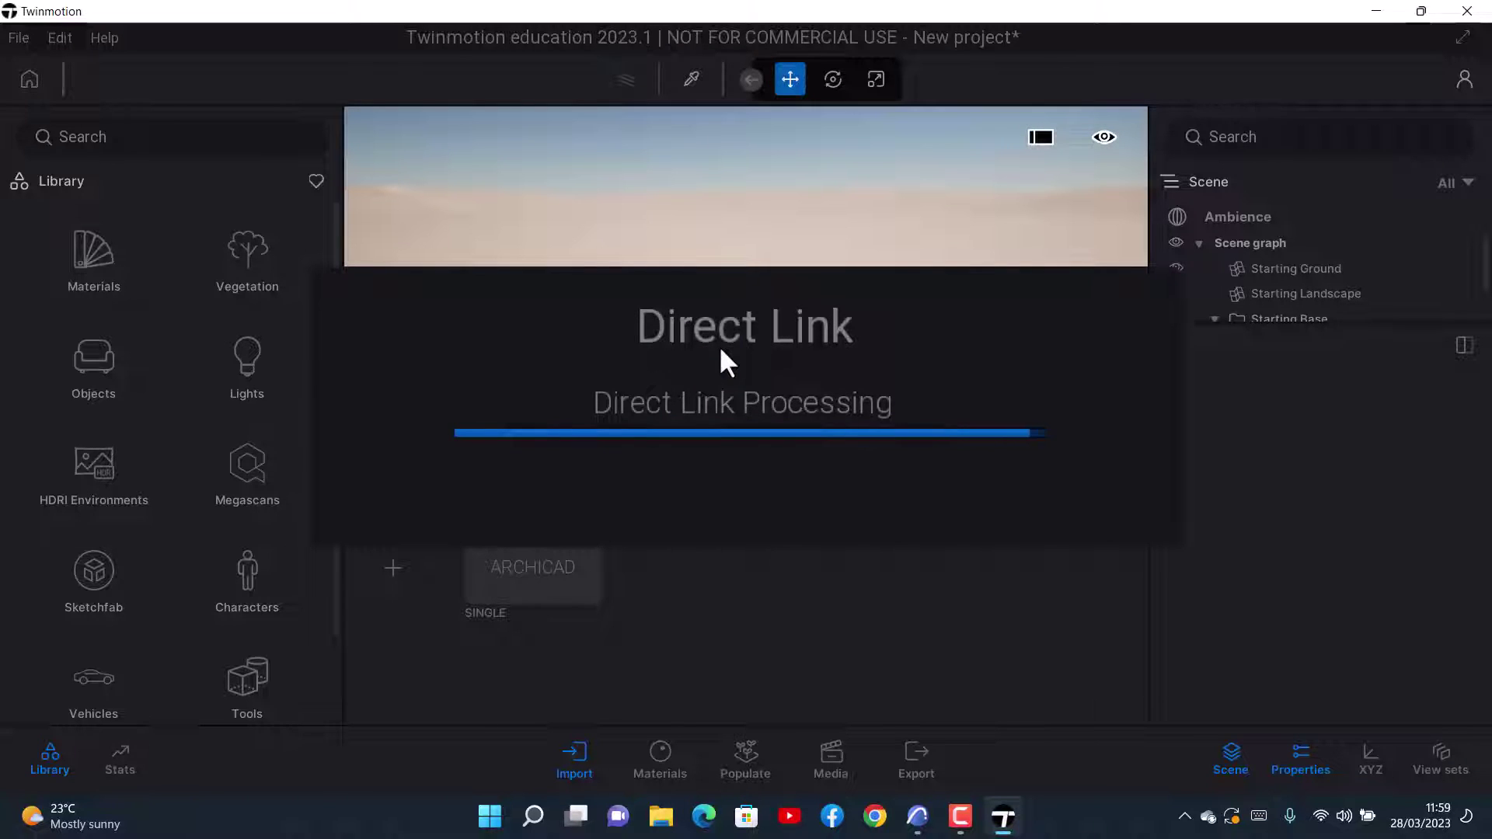
- Examine the imported house in the Twinmotion scene, from a distant overall view to the front porch, door and parapet
{"action": "scroll", "coordinate": [709, 366], "scroll_direction": "up", "scroll_amount": 5}
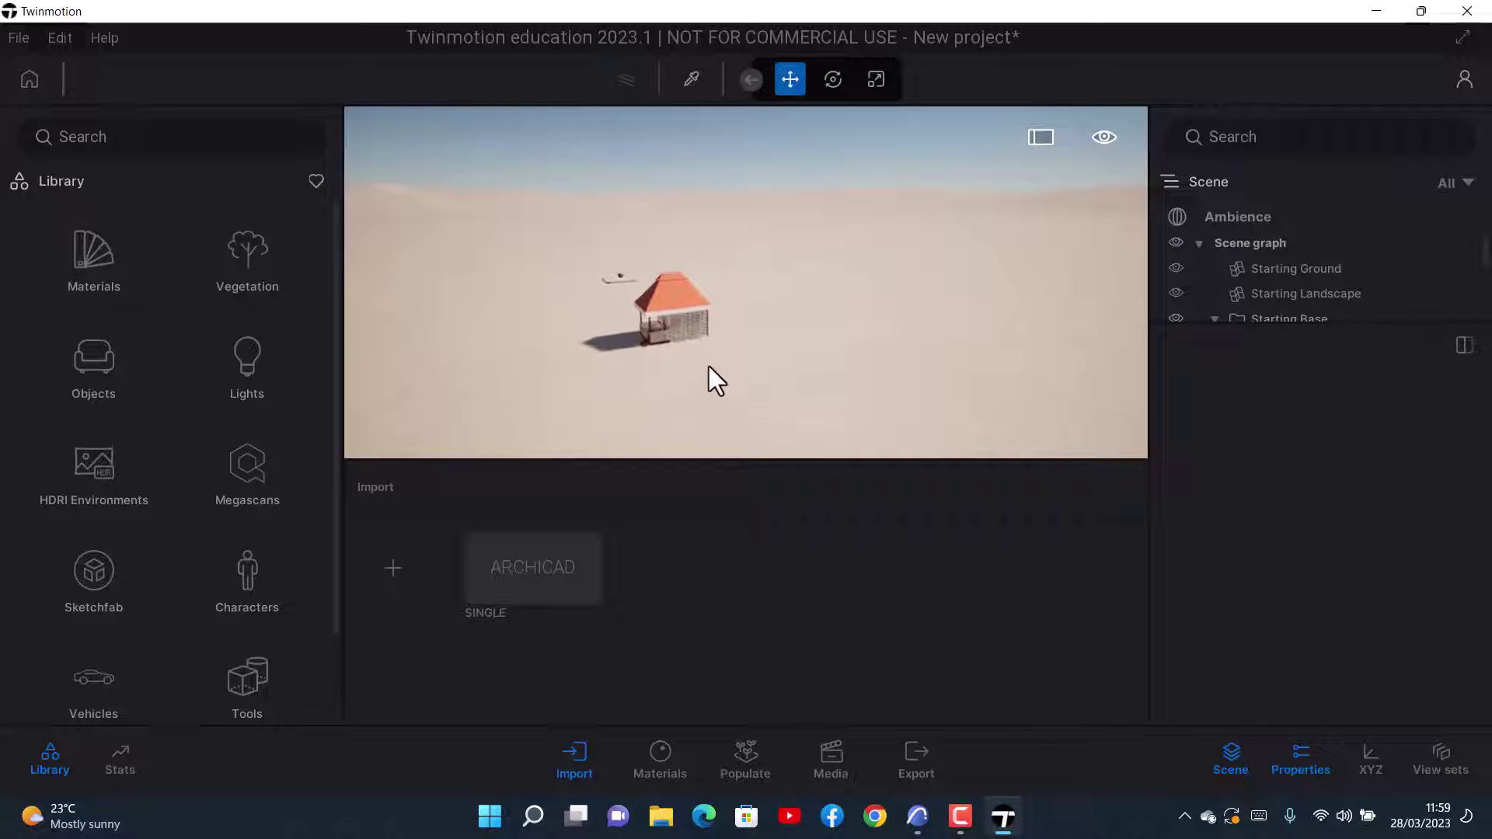
{"action": "scroll", "coordinate": [709, 366], "scroll_direction": "up", "scroll_amount": 5}
{"action": "middle_click_drag", "start_coordinate": [677, 377], "coordinate": [711, 339]}
{"action": "scroll", "coordinate": [730, 380], "scroll_direction": "up", "scroll_amount": 5}
{"action": "right_click_drag", "start_coordinate": [763, 408], "coordinate": [768, 350]}
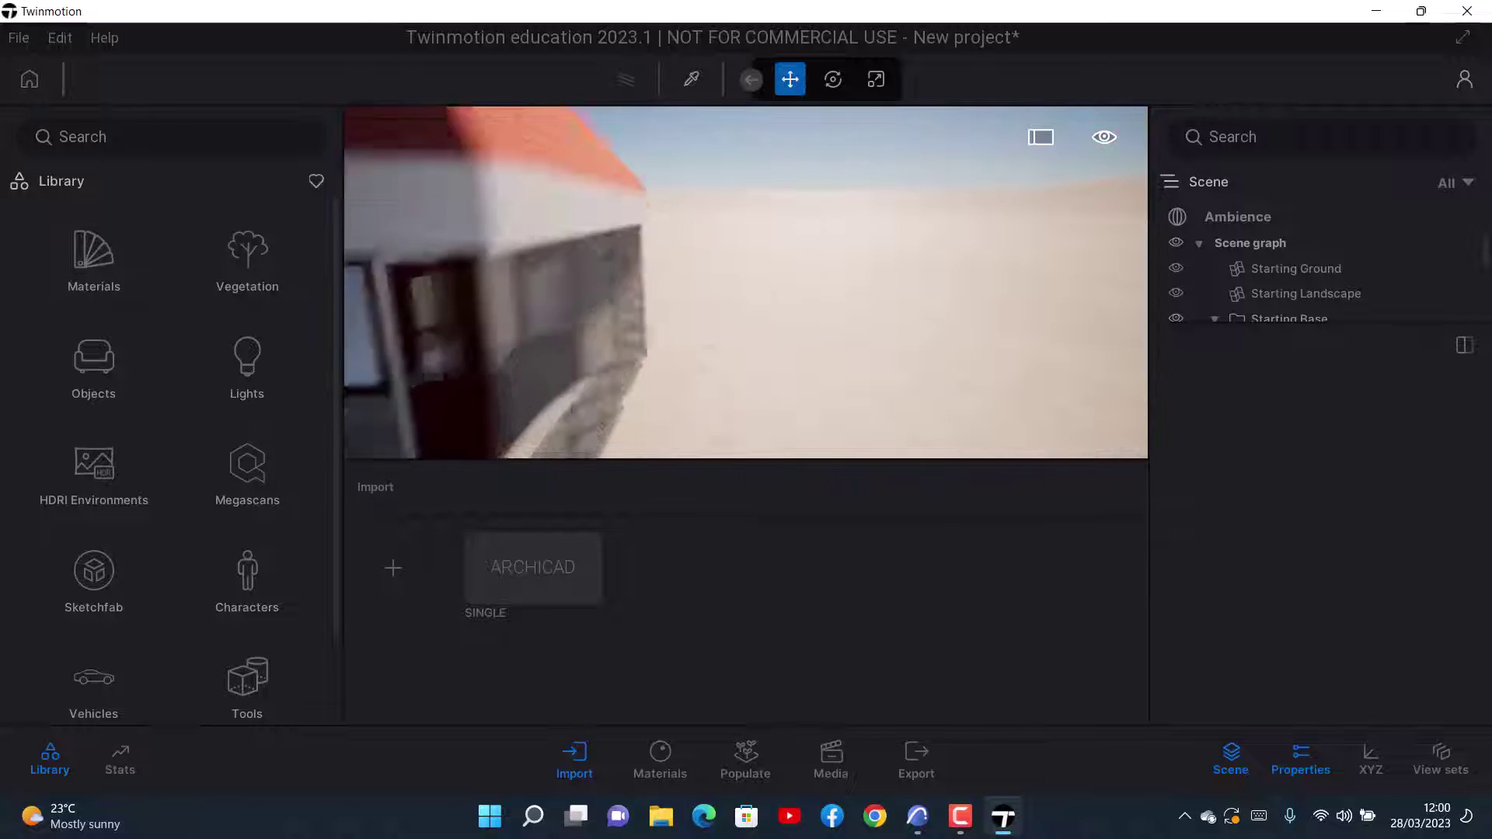
{"action": "scroll", "coordinate": [758, 349], "scroll_direction": "down", "scroll_amount": 3}
{"action": "middle_click_drag", "start_coordinate": [748, 346], "coordinate": [746, 323]}
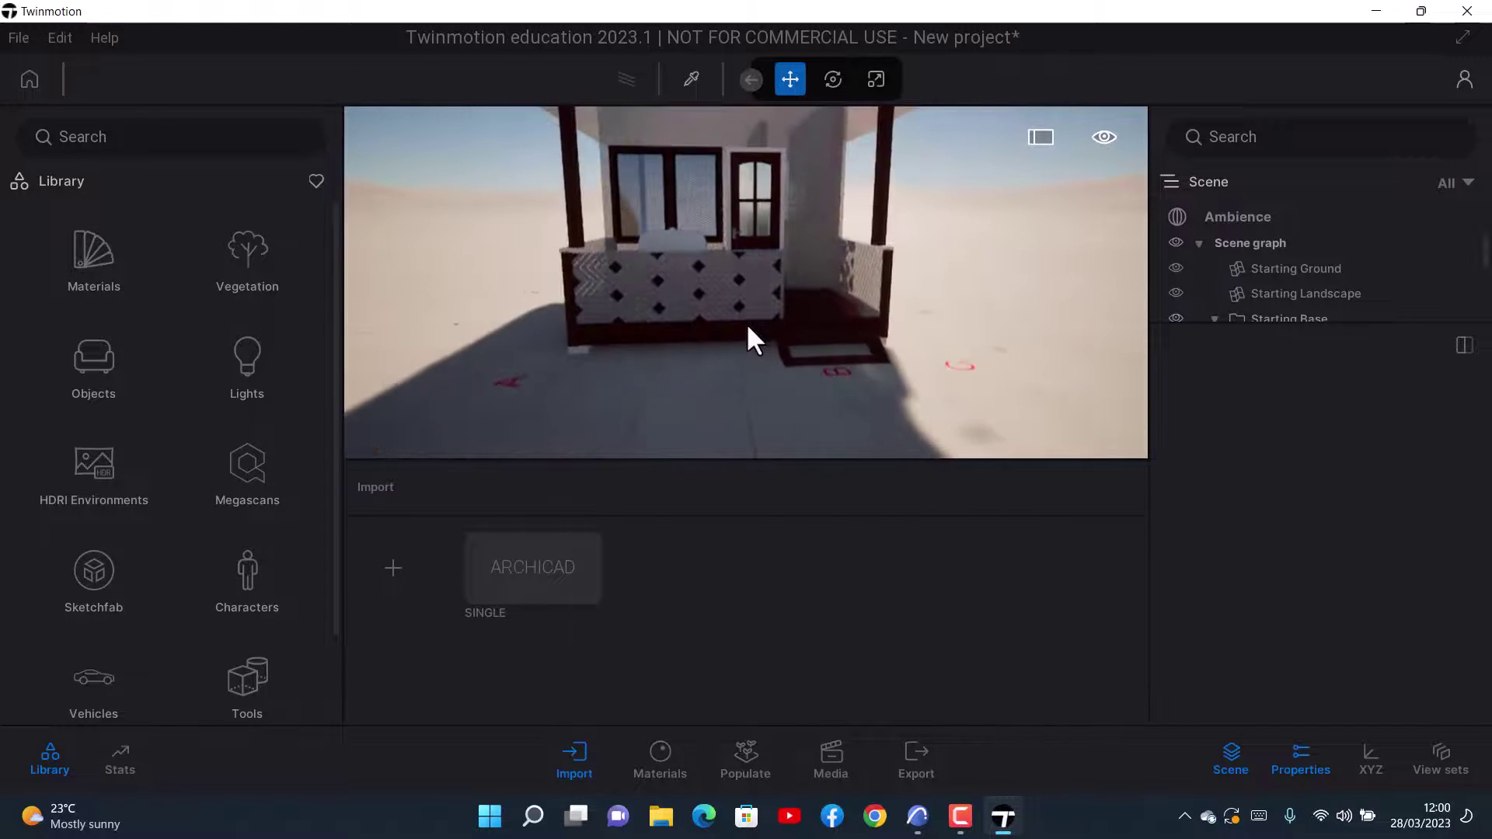
{"action": "scroll", "coordinate": [758, 334], "scroll_direction": "up", "scroll_amount": 4}
{"action": "scroll", "coordinate": [793, 413], "scroll_direction": "down", "scroll_amount": 6}
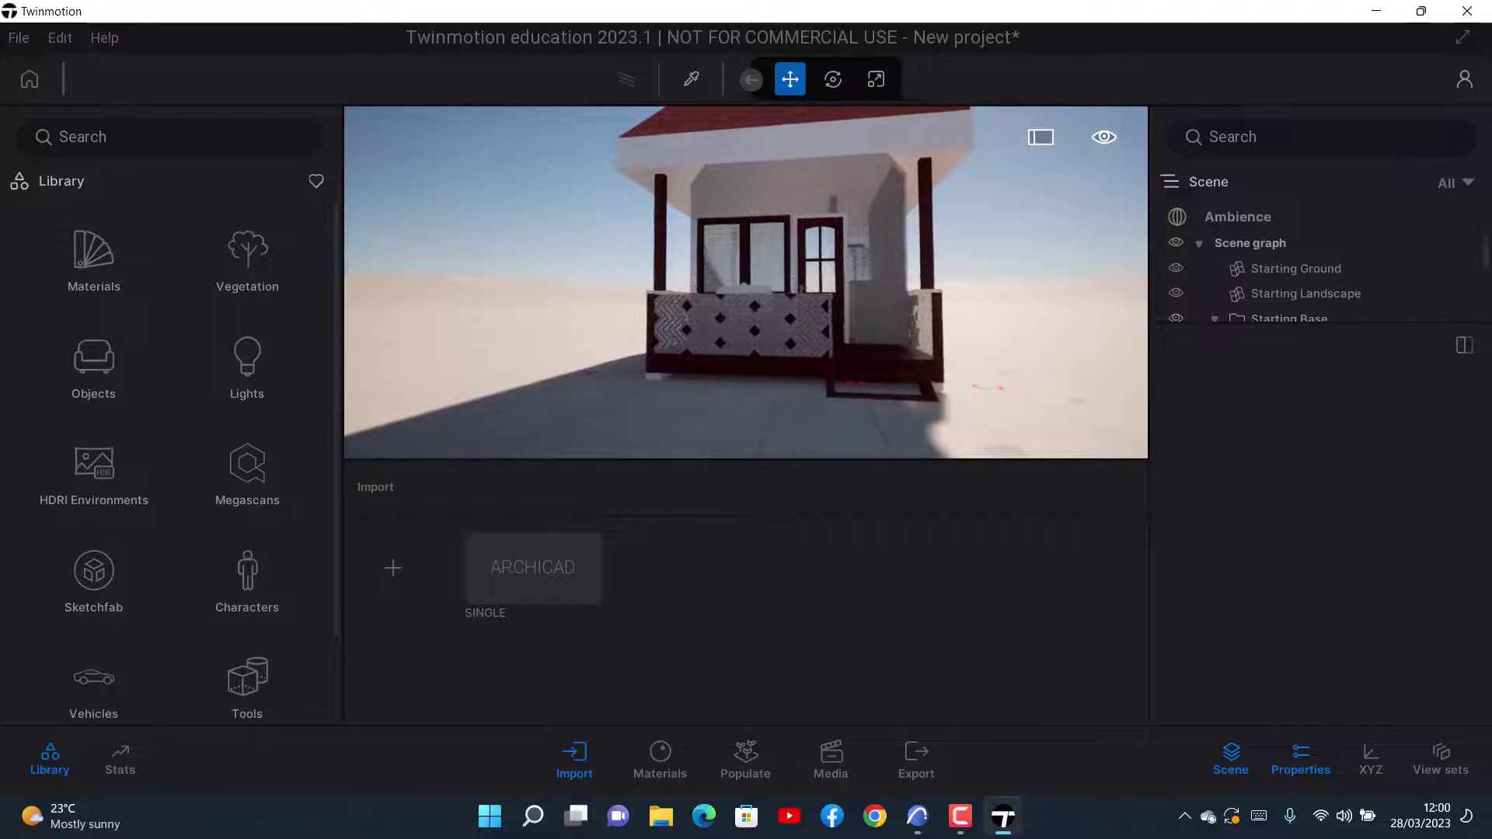
{"action": "scroll", "coordinate": [818, 376], "scroll_direction": "up", "scroll_amount": 5}
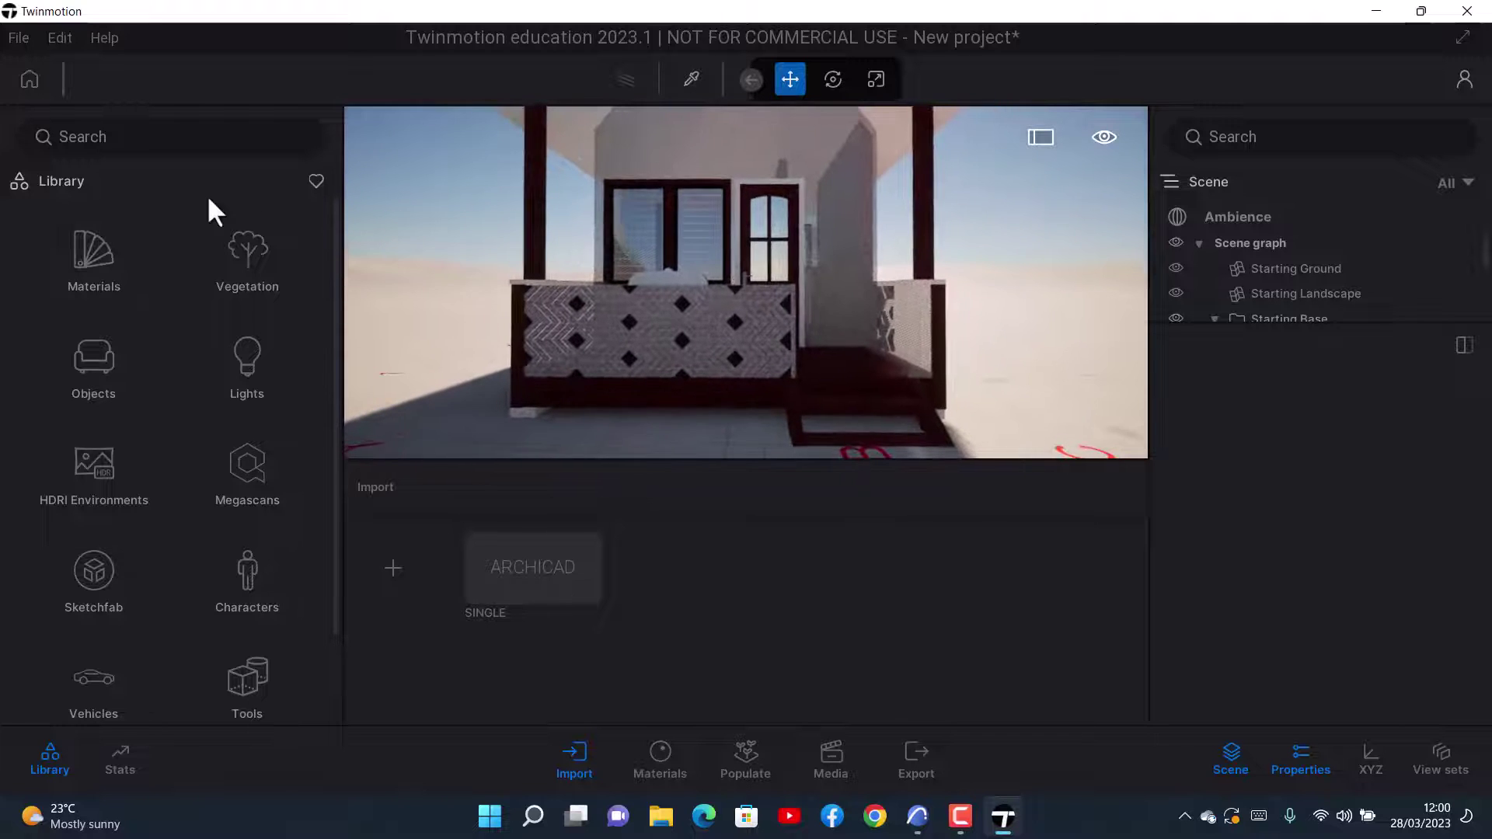
- Apply the Shiny painted wall material from the Wall coverings library to the house wall beside the front door
{"action": "left_click", "coordinate": [81, 272]}
{"action": "scroll", "coordinate": [125, 466], "scroll_direction": "down", "scroll_amount": 5}
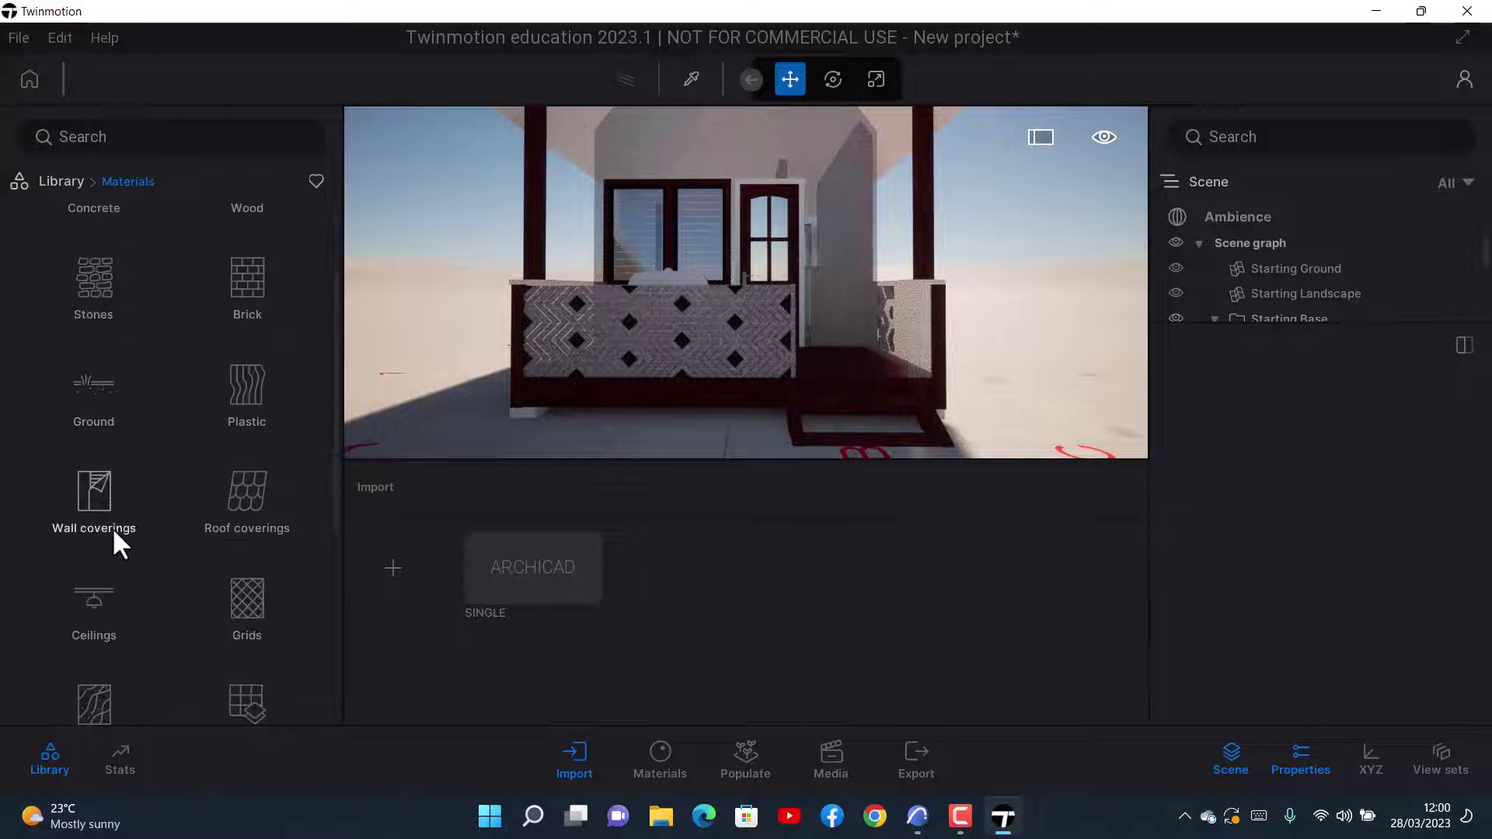
{"action": "scroll", "coordinate": [101, 365], "scroll_direction": "up", "scroll_amount": 1}
{"action": "left_click", "coordinate": [101, 445]}
{"action": "scroll", "coordinate": [124, 458], "scroll_direction": "down", "scroll_amount": 2}
{"action": "mouse_move", "coordinate": [226, 580]}
{"action": "left_mouse_down"}
{"action": "mouse_move", "coordinate": [707, 356]}
{"action": "mouse_move", "coordinate": [846, 213]}
{"action": "left_mouse_up"}
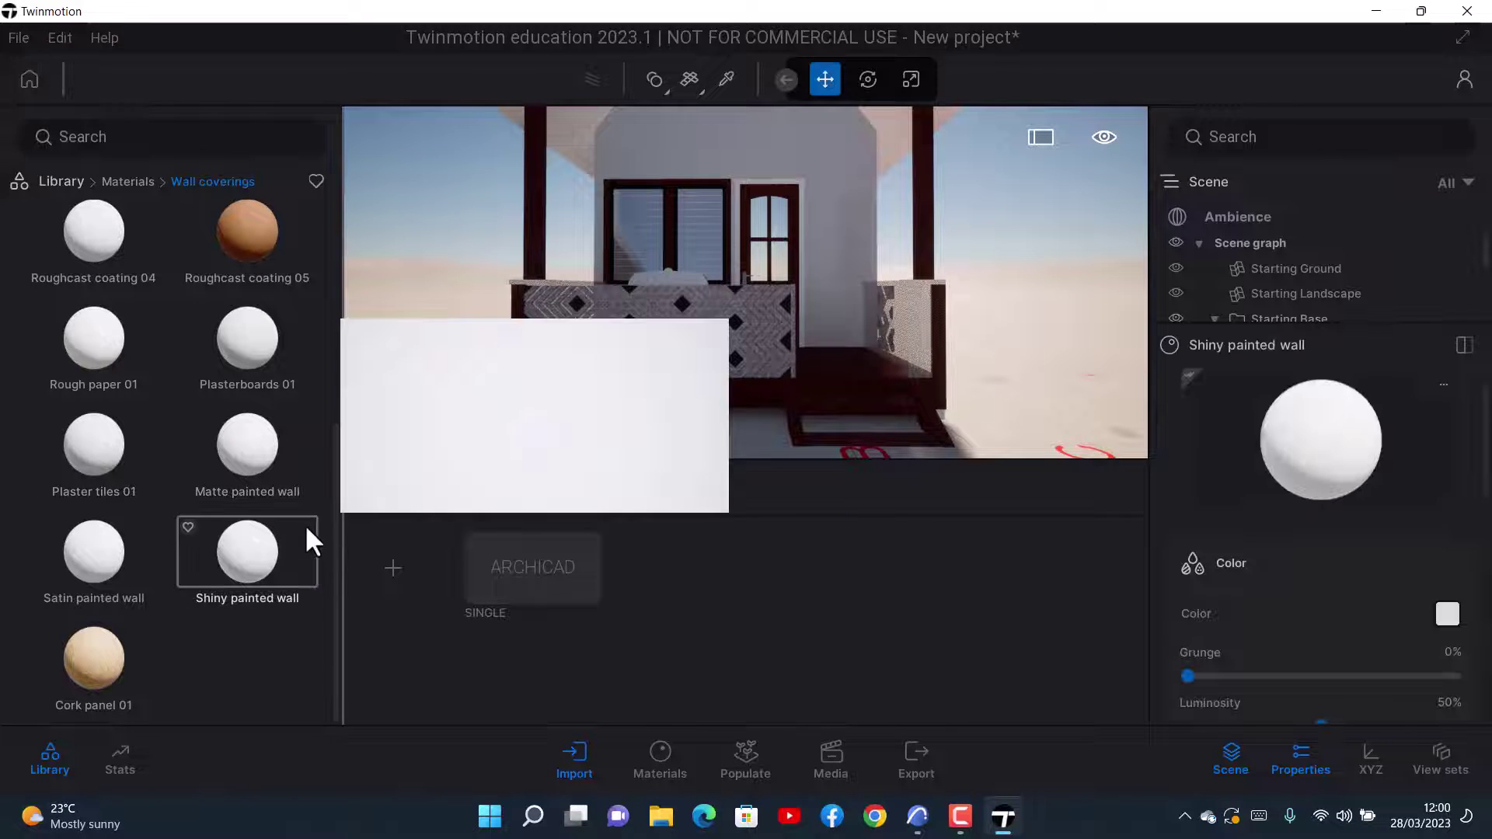
- Apply the Shiny painted wall material to the patterned front parapet of the porch
{"action": "left_click", "coordinate": [646, 318]}
{"action": "scroll", "coordinate": [673, 311], "scroll_direction": "up", "scroll_amount": 3}
{"action": "scroll", "coordinate": [606, 342], "scroll_direction": "down", "scroll_amount": 3}
{"action": "scroll", "coordinate": [544, 373], "scroll_direction": "up", "scroll_amount": 2}
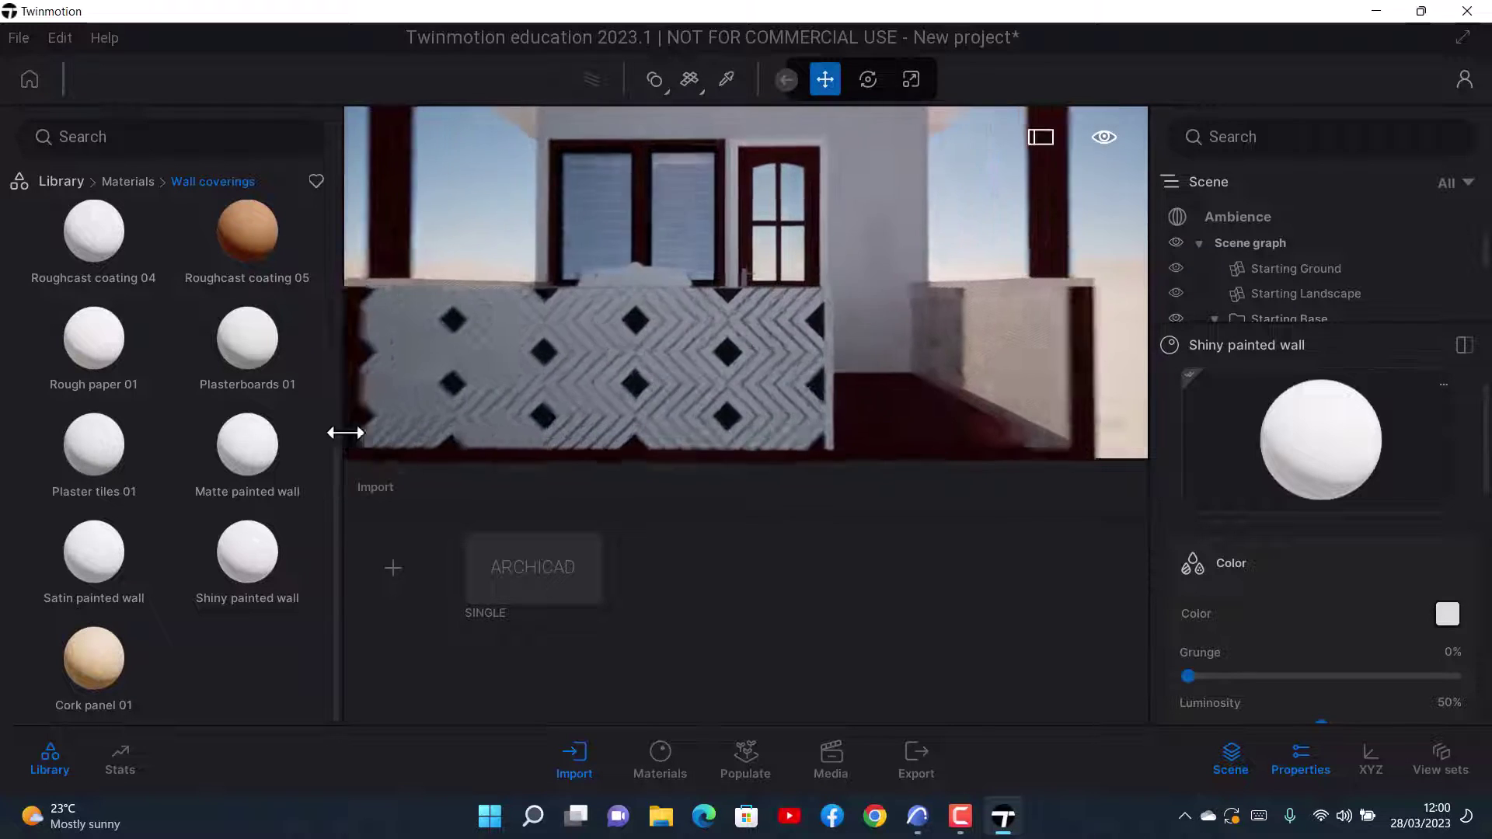
{"action": "mouse_move", "coordinate": [249, 560]}
{"action": "left_mouse_down"}
{"action": "mouse_move", "coordinate": [653, 347]}
{"action": "mouse_move", "coordinate": [509, 356]}
{"action": "left_mouse_up"}
{"action": "left_click", "coordinate": [640, 379]}
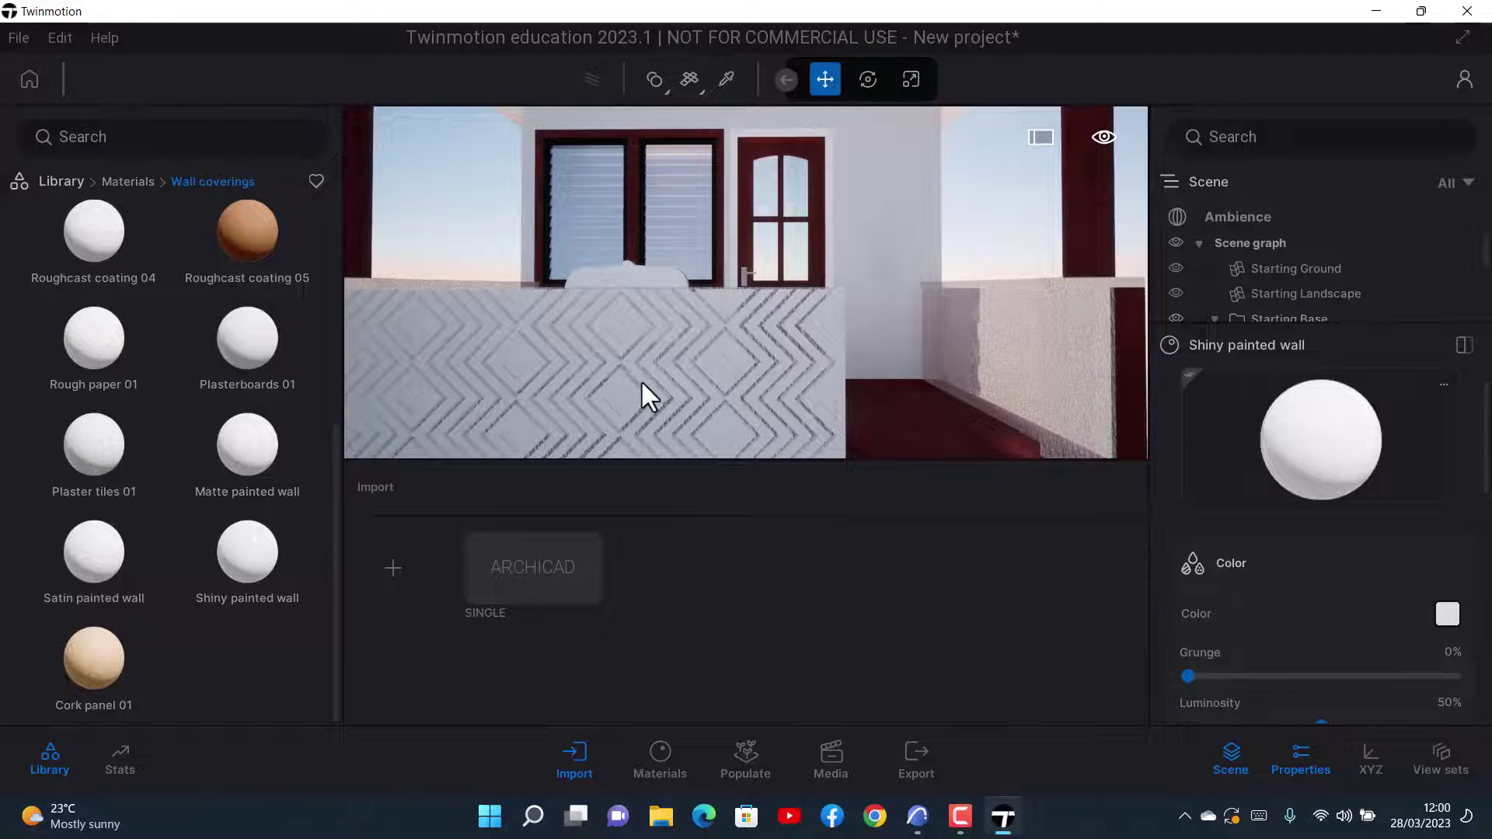
{"action": "scroll", "coordinate": [646, 383], "scroll_direction": "down", "scroll_amount": 3}
{"action": "scroll", "coordinate": [729, 323], "scroll_direction": "up", "scroll_amount": 3}
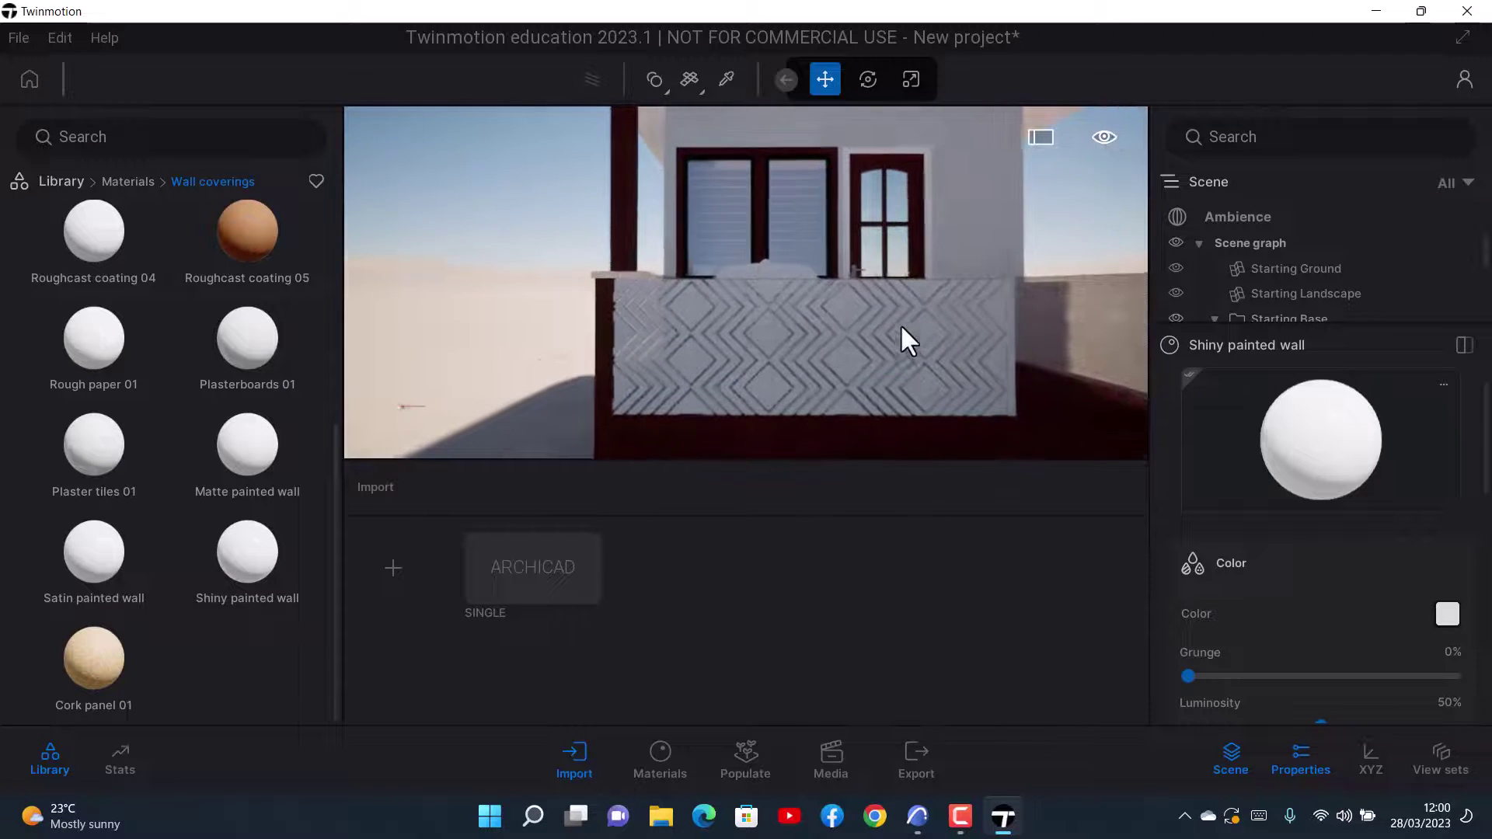
- With the material picker active, change the front parapet's Shiny painted wall color to near-black, RGB 10, 10, 10 (0A0A0A)
{"action": "left_click", "coordinate": [726, 78]}
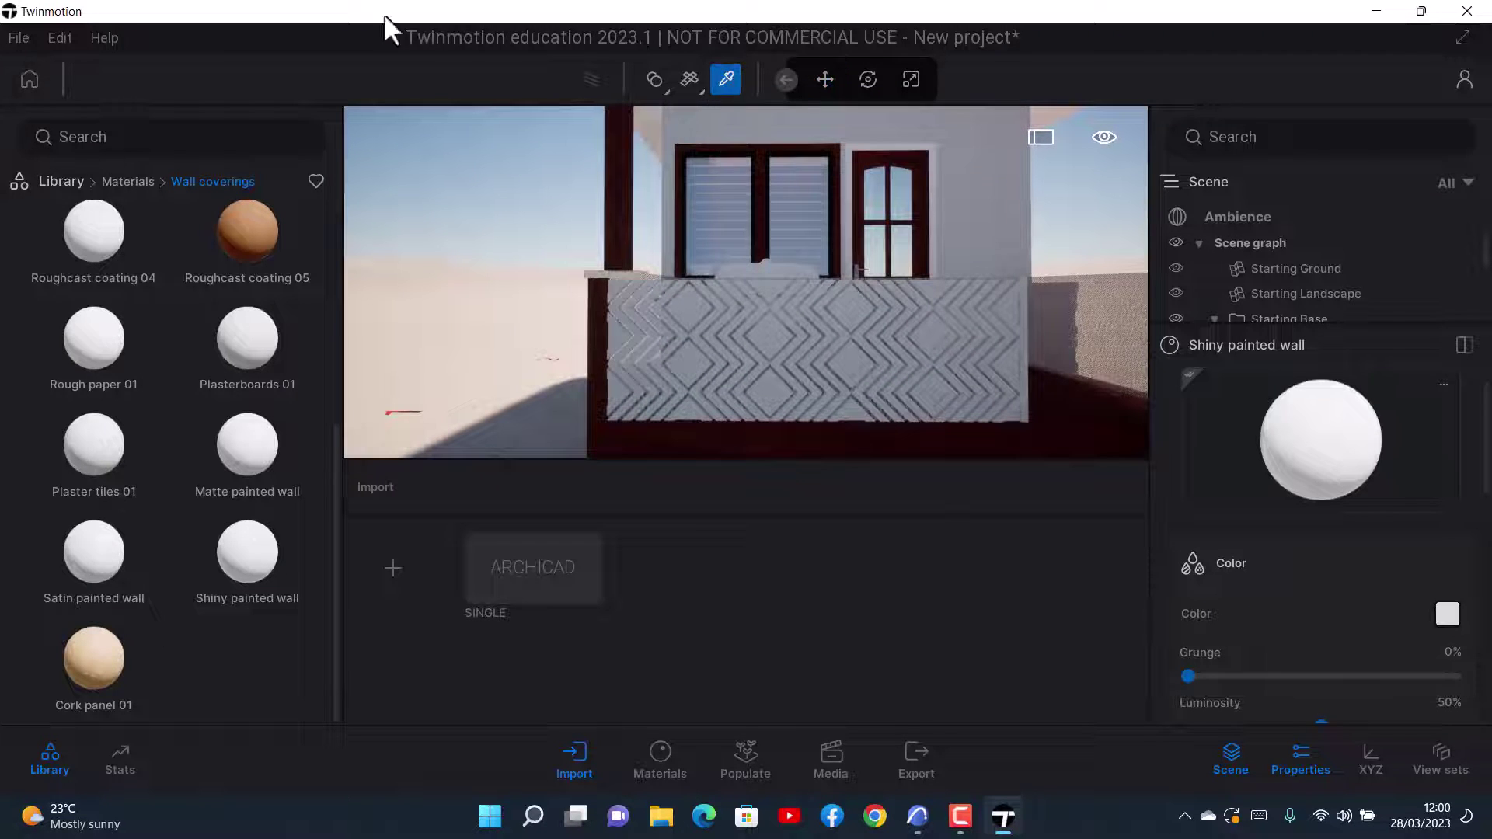
{"action": "key", "text": "w"}
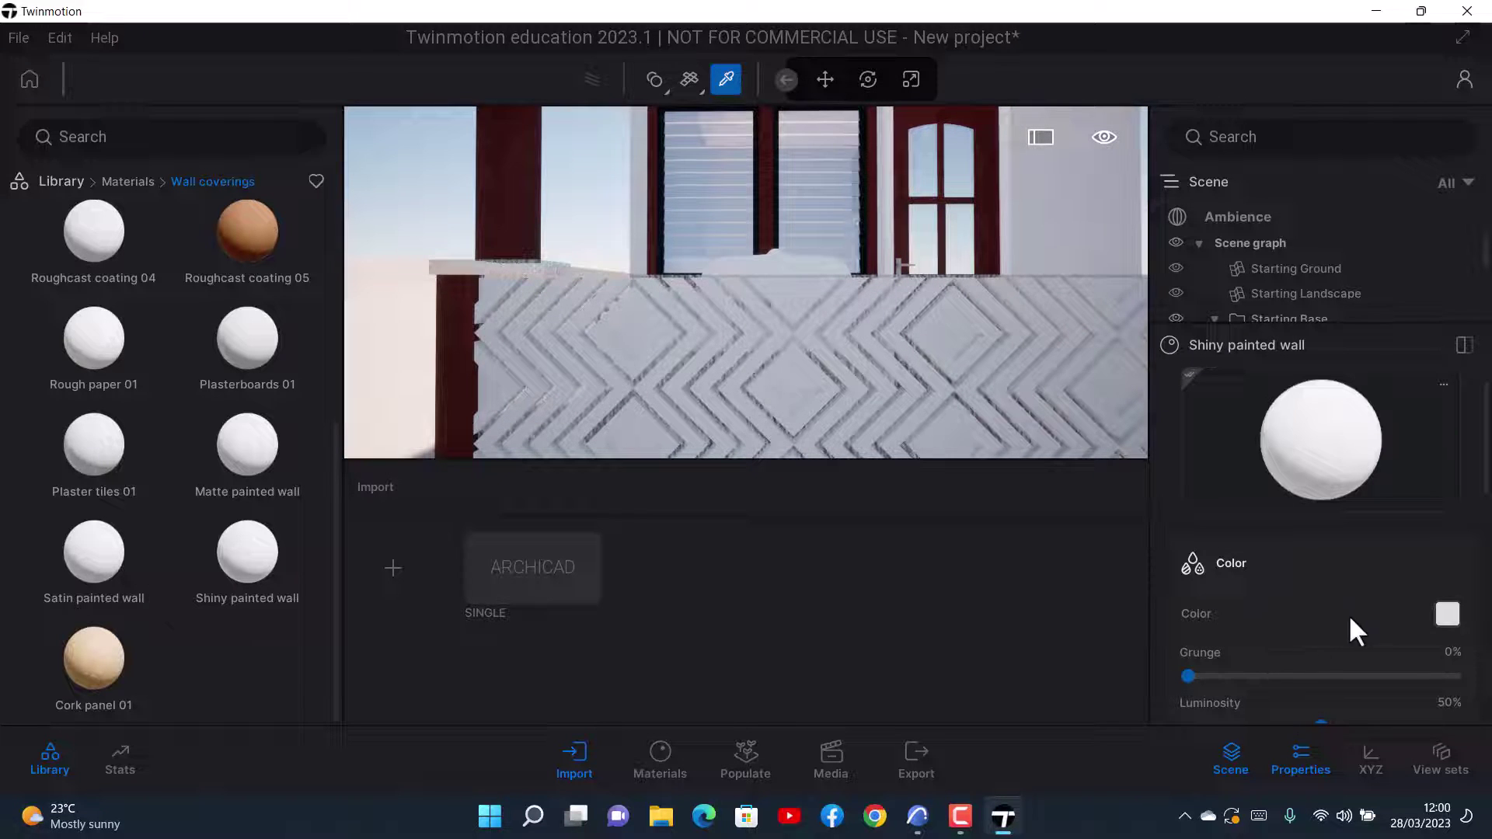
{"action": "left_click", "coordinate": [1447, 613]}
{"action": "left_click_drag", "start_coordinate": [720, 310], "coordinate": [723, 497]}
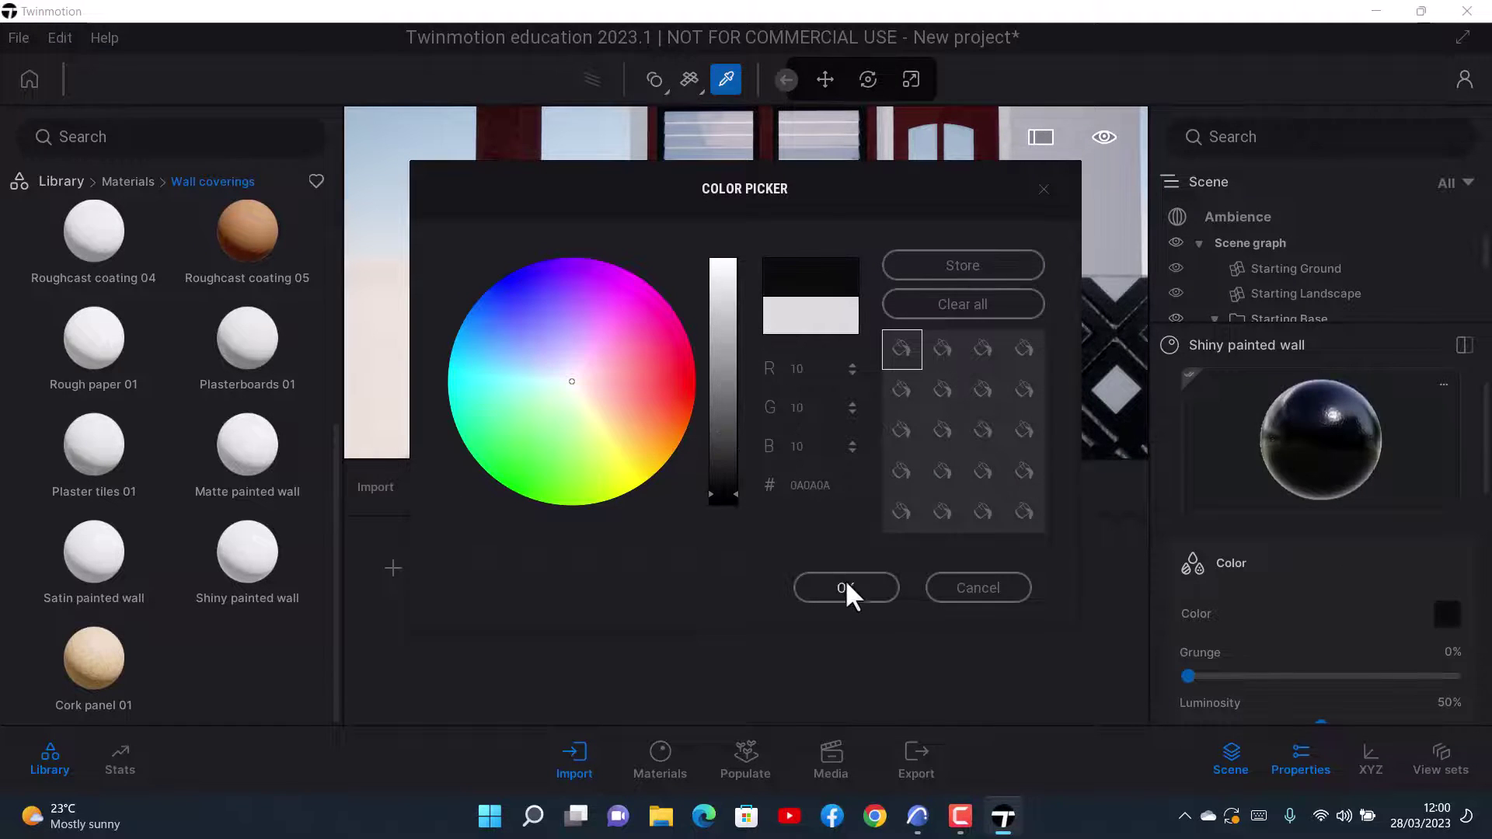
{"action": "left_click", "coordinate": [846, 584]}
{"action": "scroll", "coordinate": [790, 371], "scroll_direction": "down", "scroll_amount": 5}
{"action": "scroll", "coordinate": [765, 315], "scroll_direction": "up", "scroll_amount": 5}
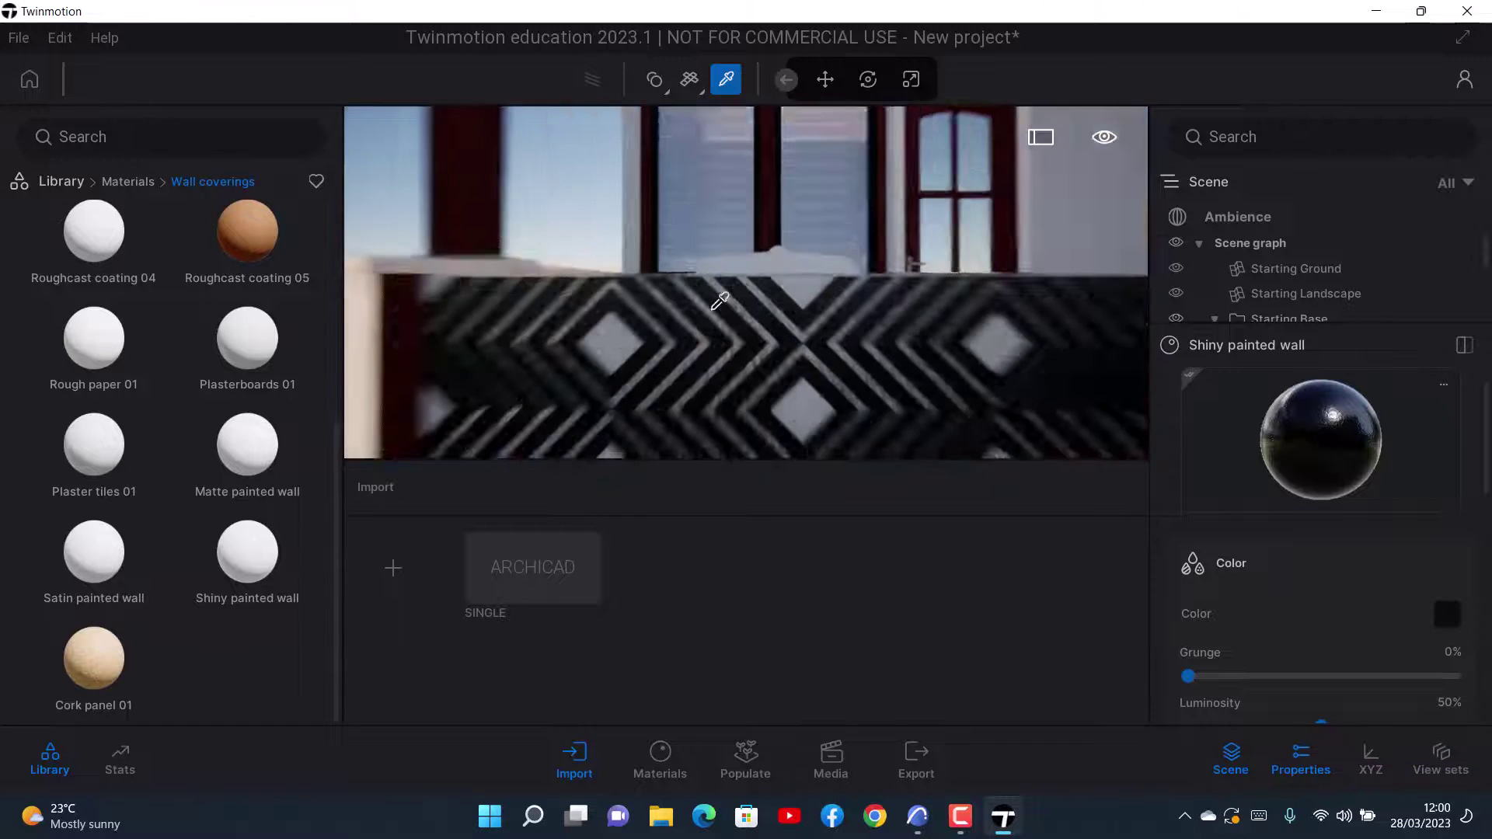
- Apply a white Shiny painted wall material to the light relief pattern on the black front parapet and leave the material picker
{"action": "mouse_move", "coordinate": [253, 581]}
{"action": "left_mouse_down"}
{"action": "mouse_move", "coordinate": [706, 384]}
{"action": "mouse_move", "coordinate": [707, 339]}
{"action": "left_mouse_up"}
{"action": "scroll", "coordinate": [672, 325], "scroll_direction": "down", "scroll_amount": 6}
{"action": "scroll", "coordinate": [879, 333], "scroll_direction": "up", "scroll_amount": 1}
{"action": "middle_click_drag", "start_coordinate": [879, 332], "coordinate": [705, 291], "text": "shift"}
{"action": "scroll", "coordinate": [735, 281], "scroll_direction": "up", "scroll_amount": 3}
{"action": "scroll", "coordinate": [707, 306], "scroll_direction": "down", "scroll_amount": 4}
{"action": "left_click_drag", "start_coordinate": [692, 305], "coordinate": [689, 427]}
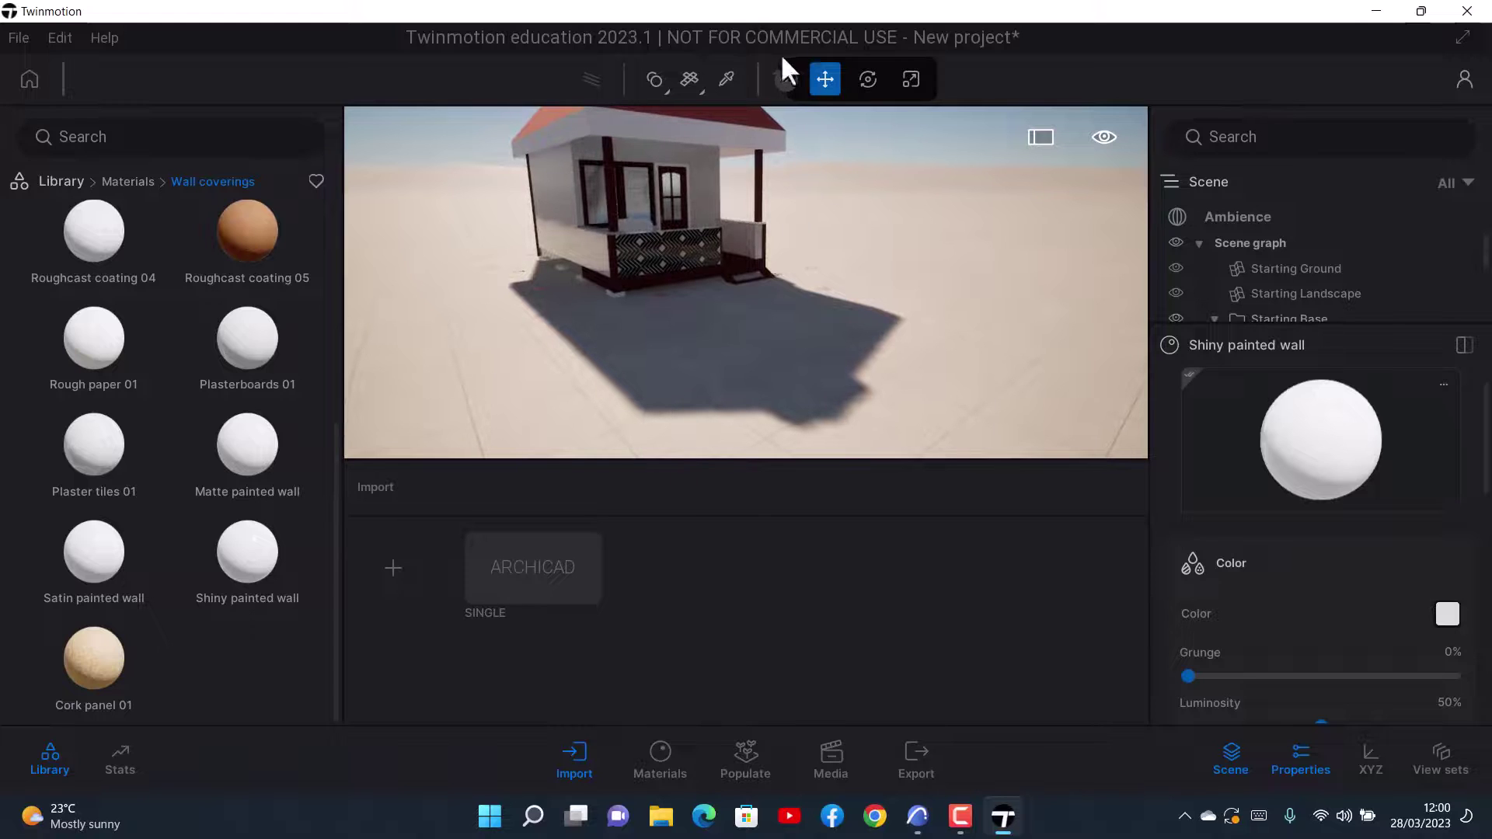
{"action": "left_click", "coordinate": [784, 81]}
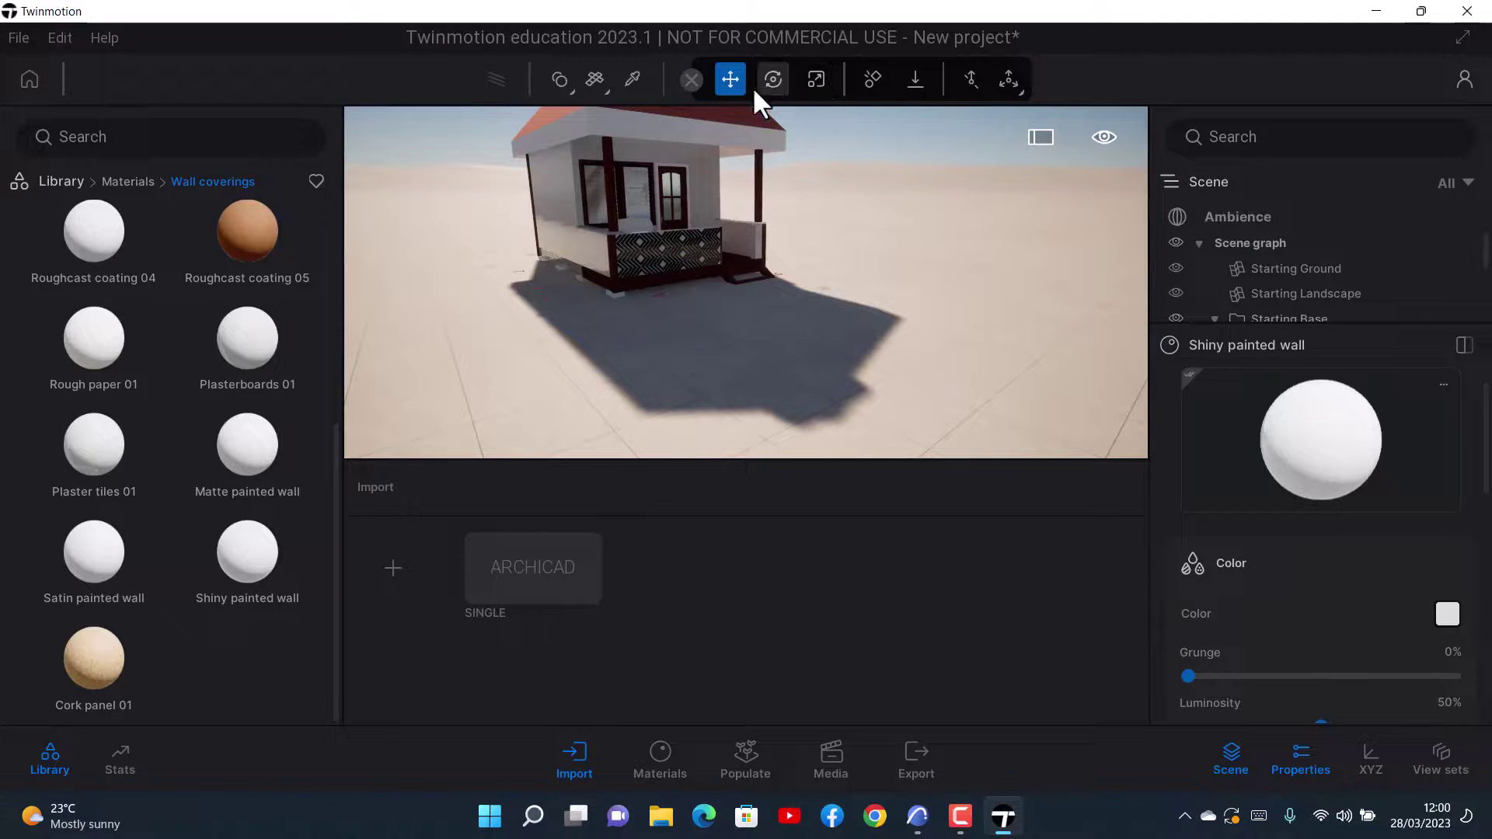